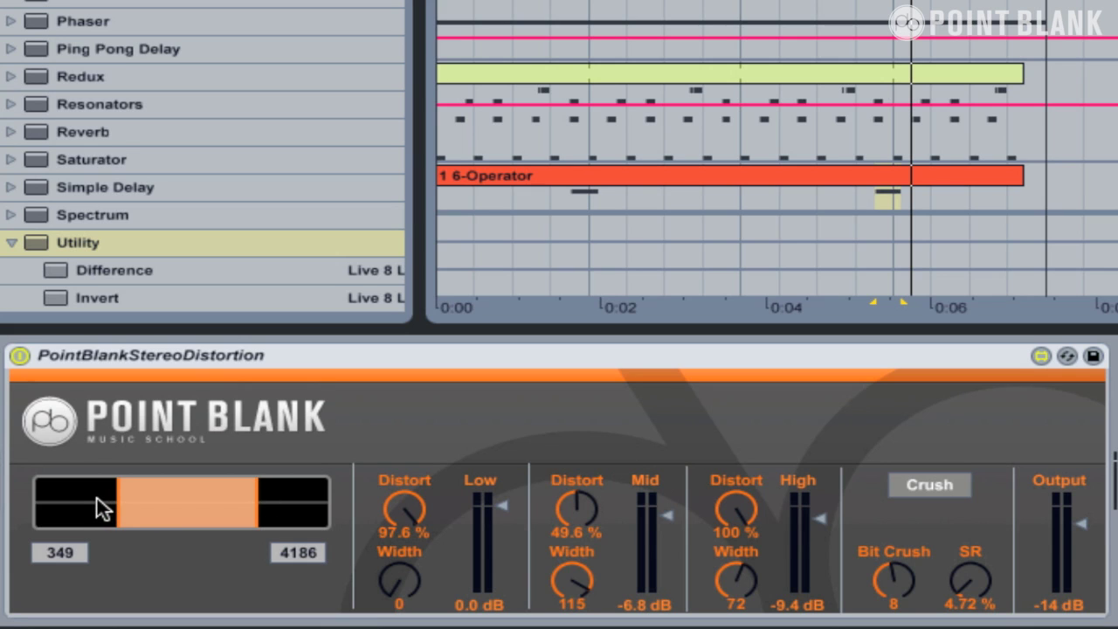
Set the distortion crossover range to 100–5588 and switch on the Crush effect
drag(96, 506, 116, 506)
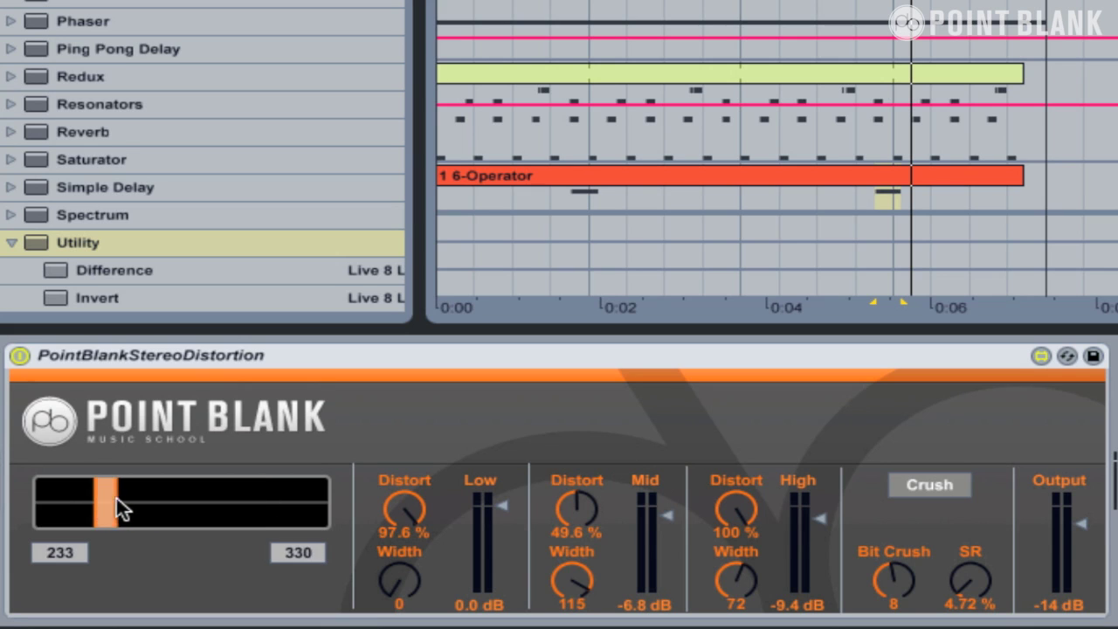
drag(225, 500, 257, 500)
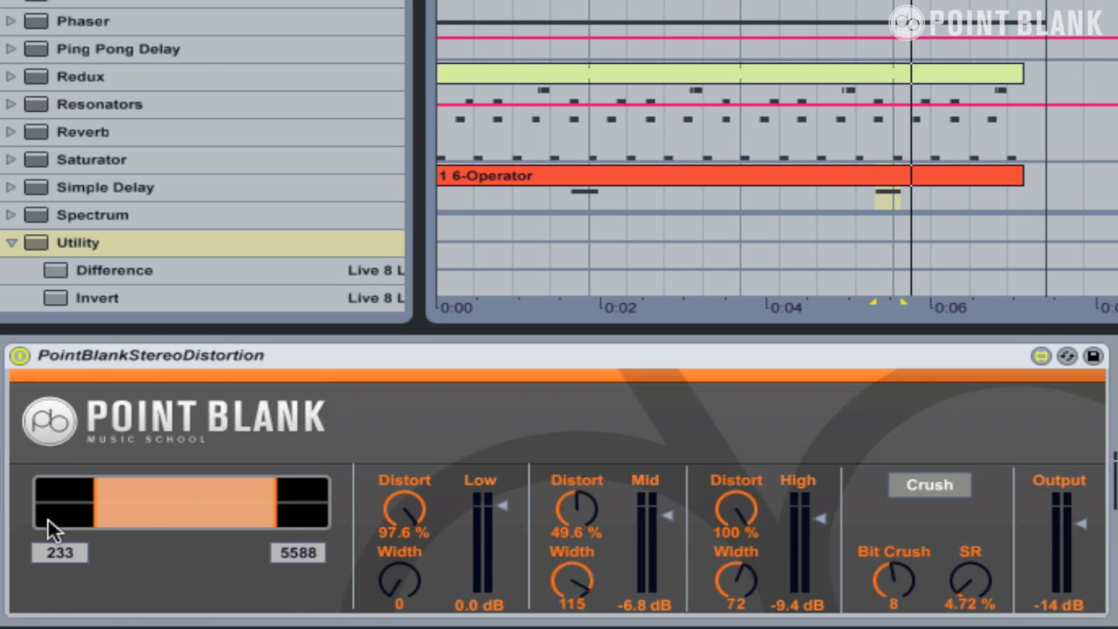
mouse_move(68, 564)
mouse_down()
mouse_move(69, 524)
mouse_move(68, 577)
mouse_up()
drag(286, 559, 219, 549)
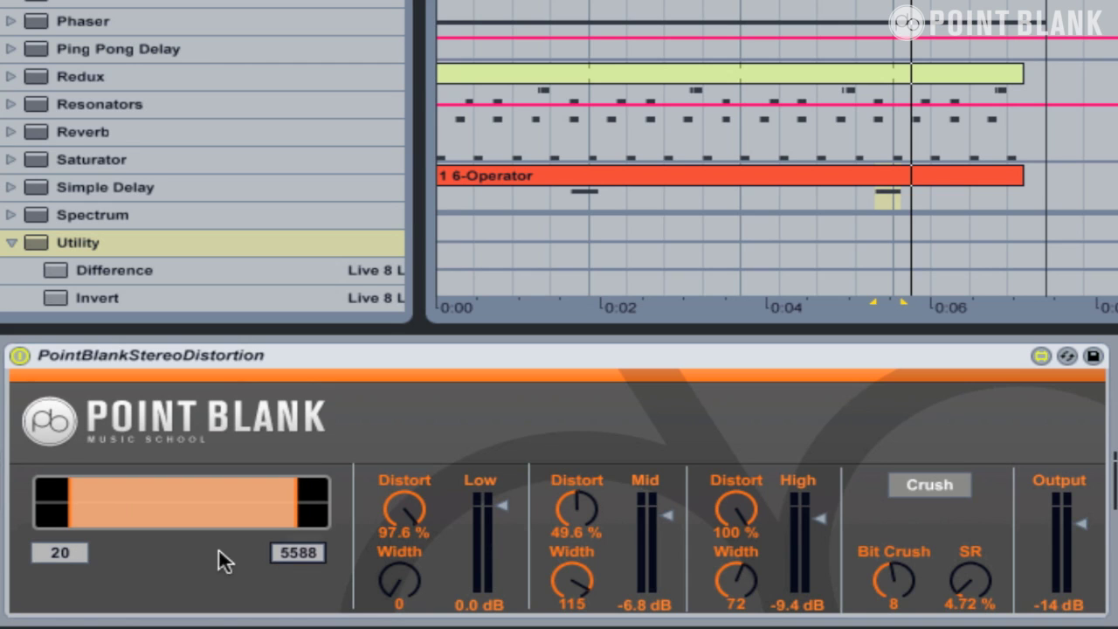
click(52, 554)
text(100)
key(Return)
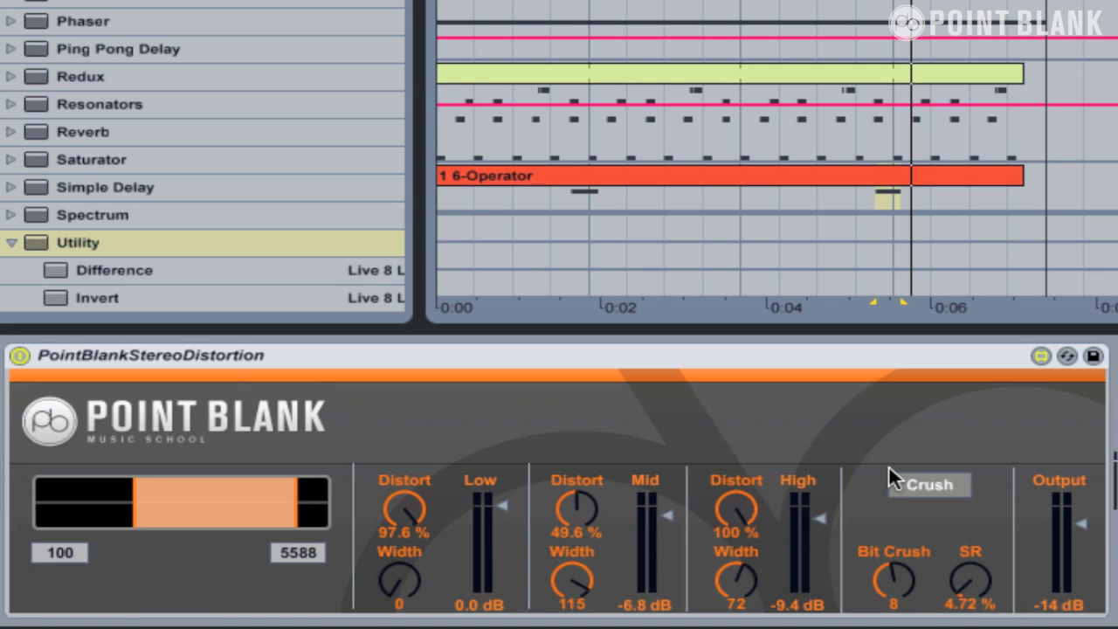
click(908, 494)
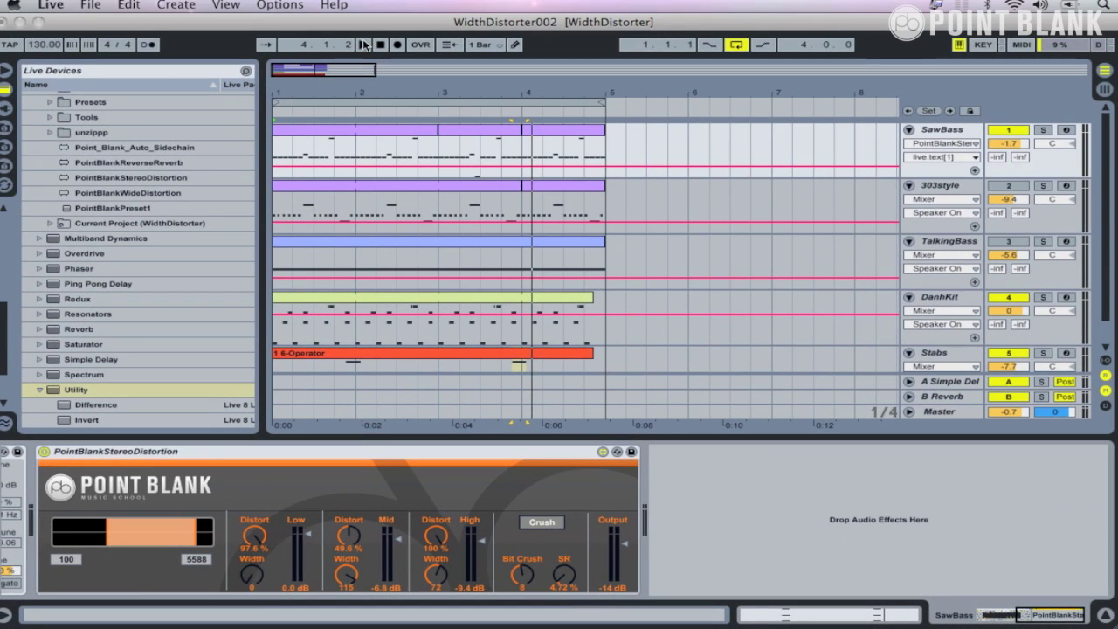
Play the song with SawBass soloed, scrolling the chain from Analog to the distortion
click(367, 45)
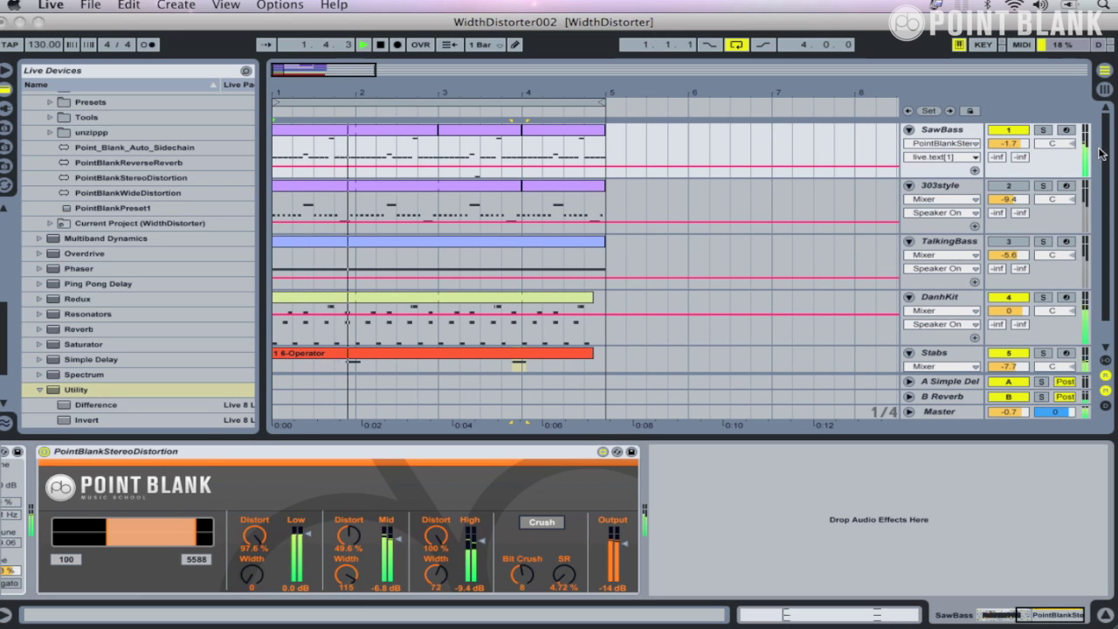
click(1043, 130)
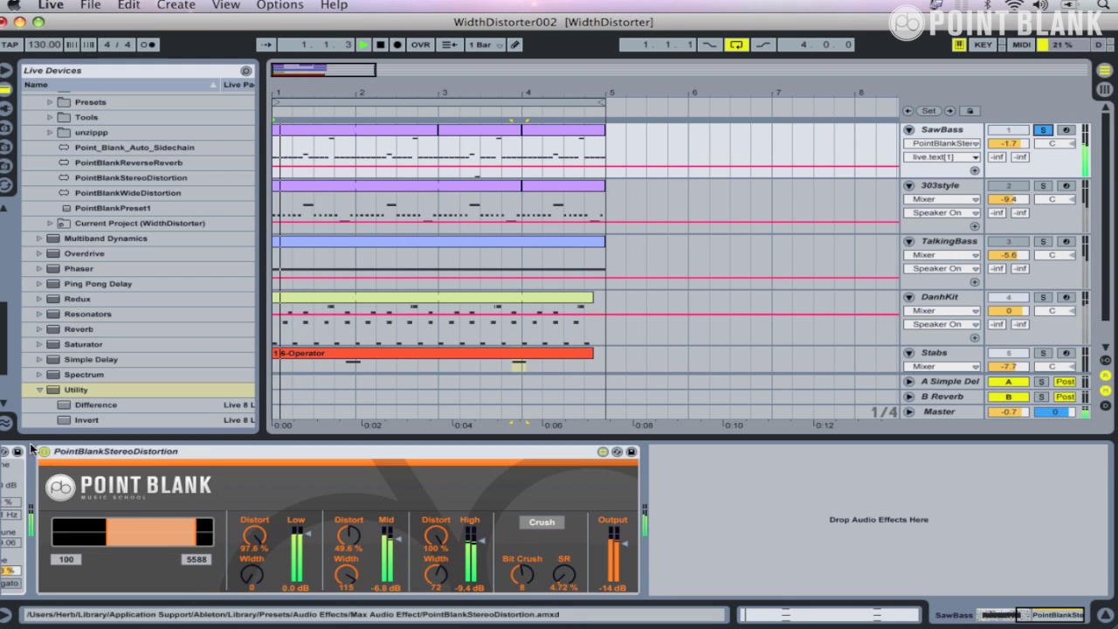
click(999, 616)
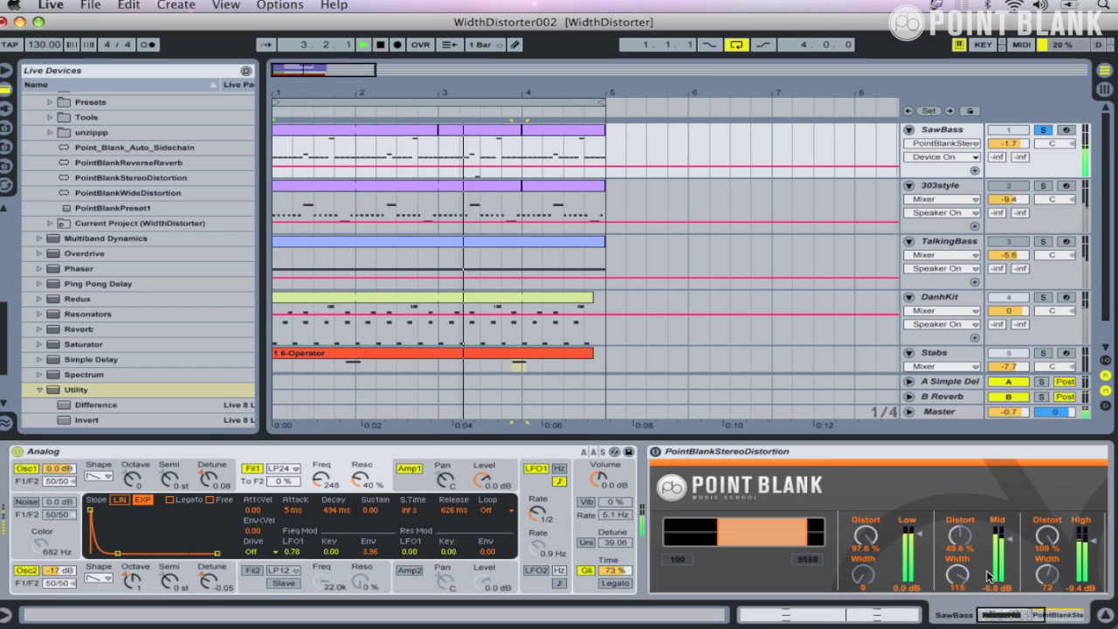
click(1020, 616)
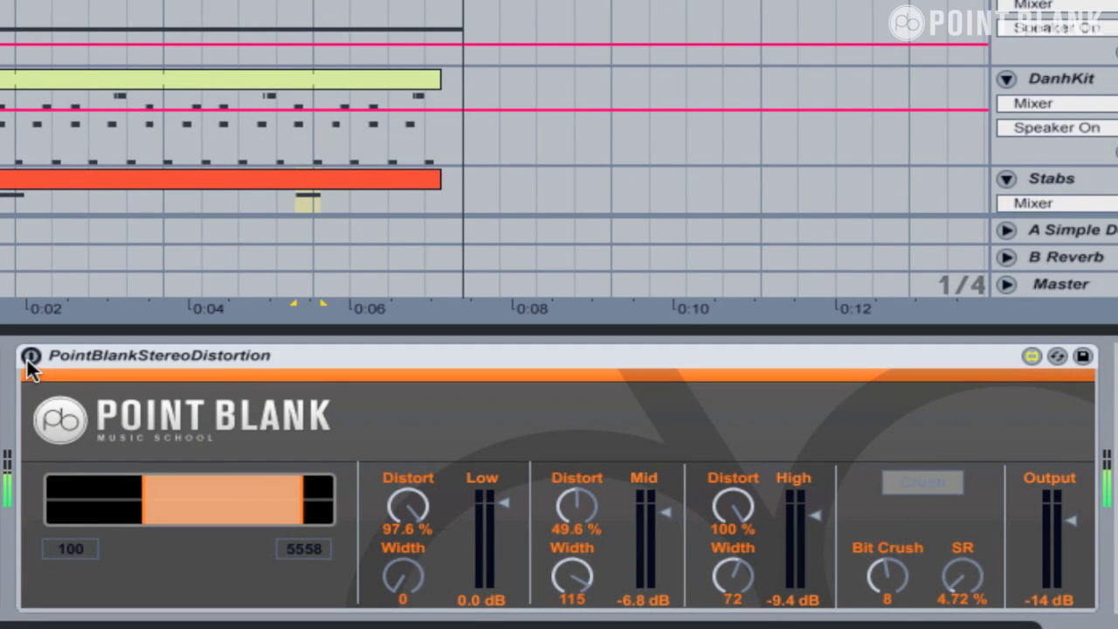
Activate PointBlankStereoDistortion and set its crossover band to 466–6272
click(30, 358)
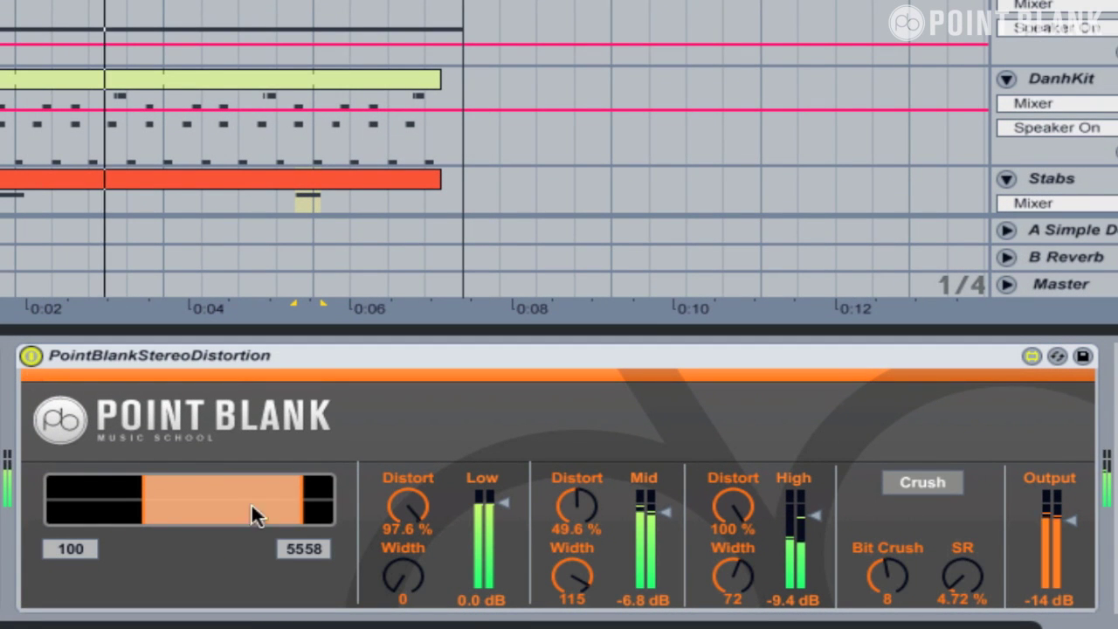
click(175, 496)
drag(178, 501, 289, 506)
drag(219, 502, 291, 503)
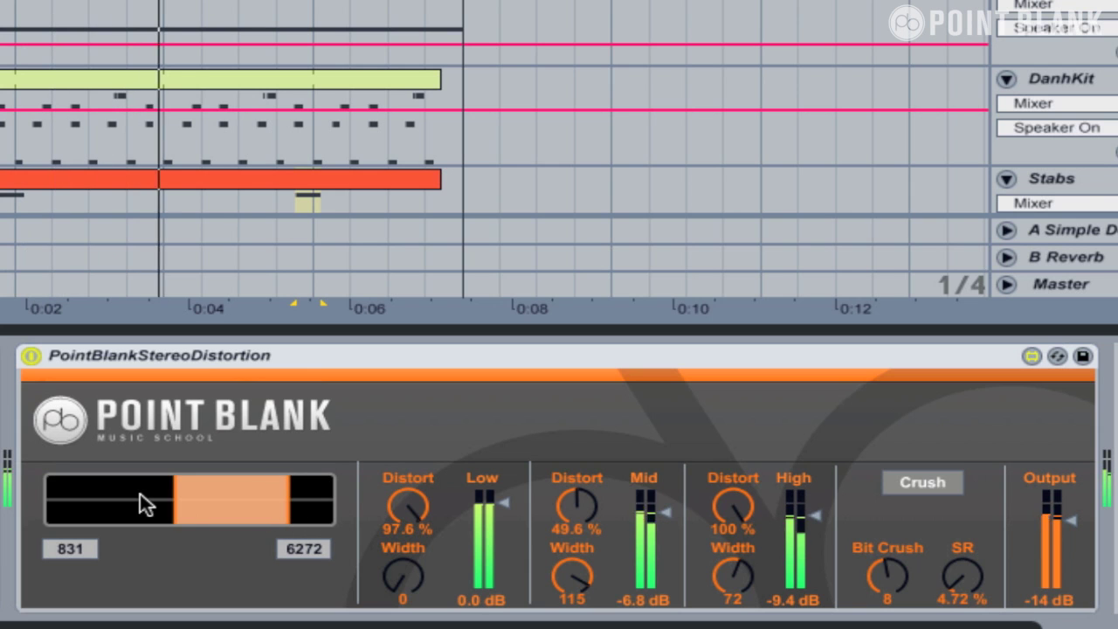
mouse_move(148, 494)
mouse_down()
mouse_move(88, 492)
mouse_move(240, 488)
mouse_move(142, 495)
mouse_up()
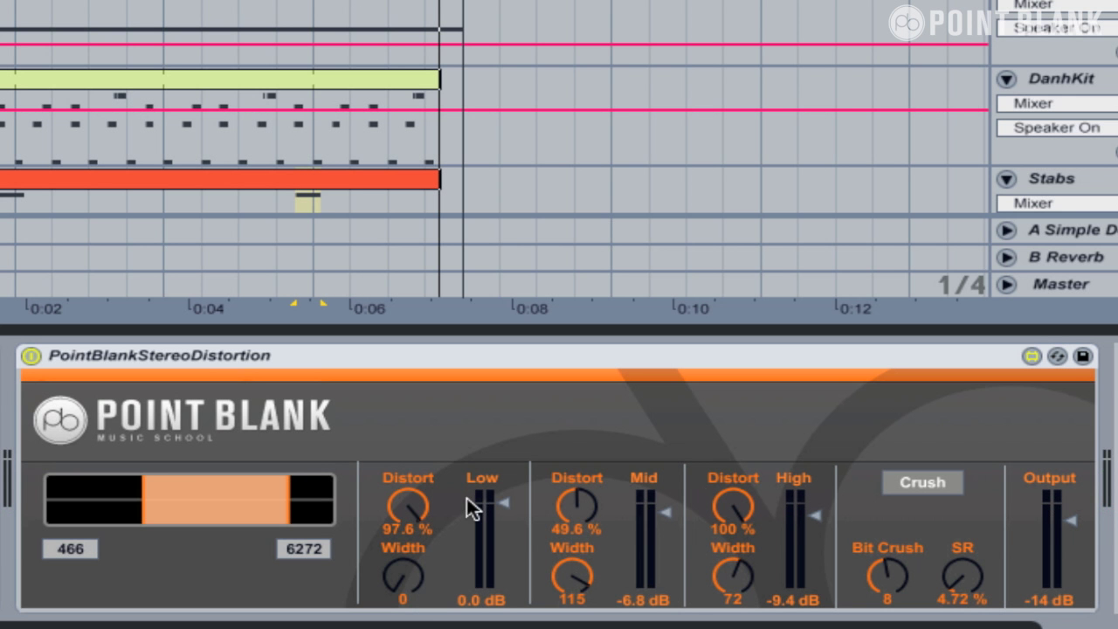
Restart playback and reset Low, Mid and High Distort and the band Widths to defaults
key(space)
click(409, 507)
key(Delete)
click(578, 507)
key(Delete)
click(732, 505)
key(Delete)
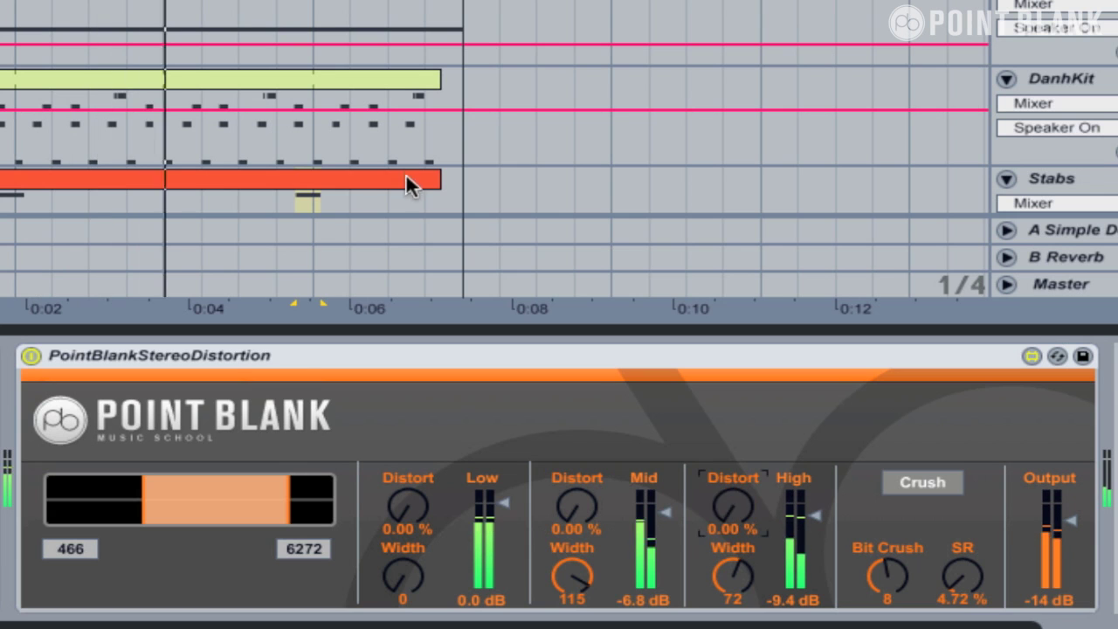
click(583, 603)
key(Delete)
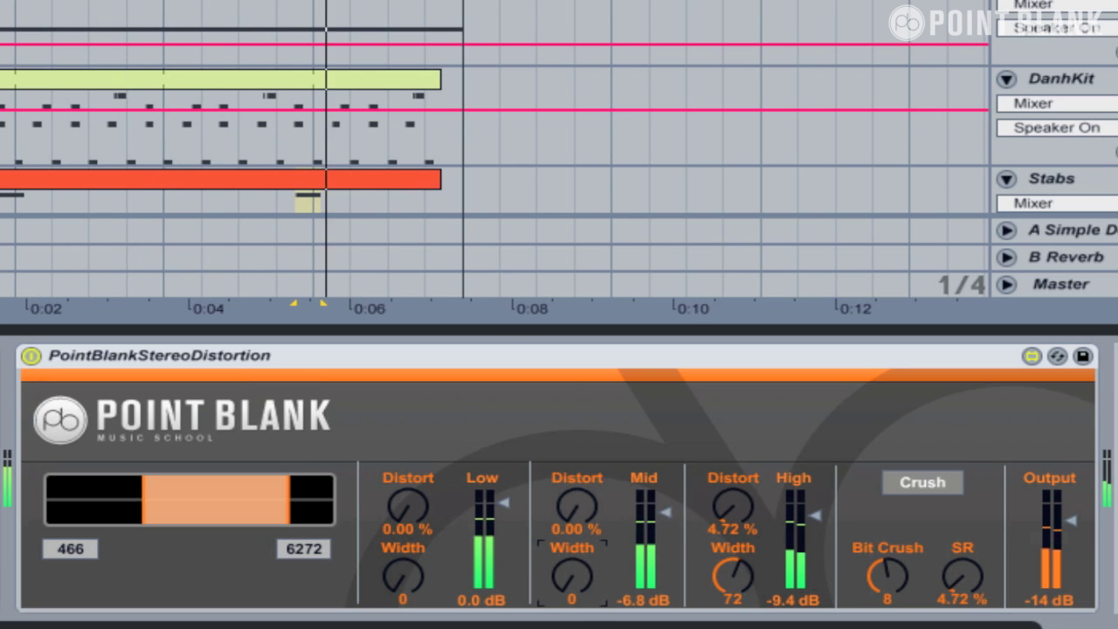
click(732, 577)
key(Delete)
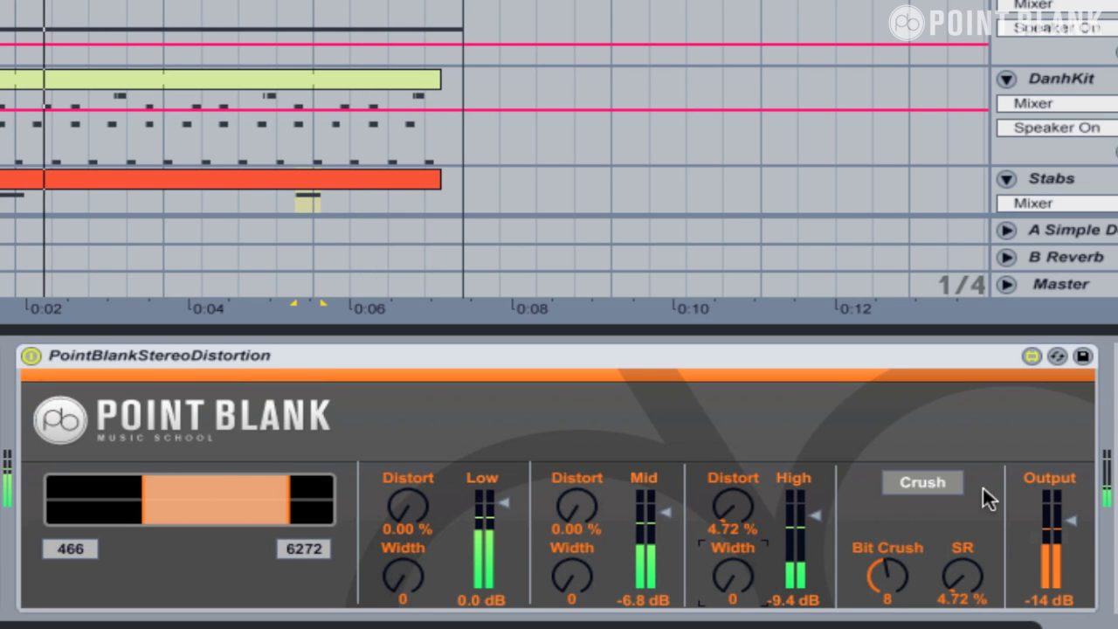
Raise Mid Distort to 81.1% and Low Distort to 65.4%, tweaking band gains and Mid Width
drag(577, 505, 576, 434)
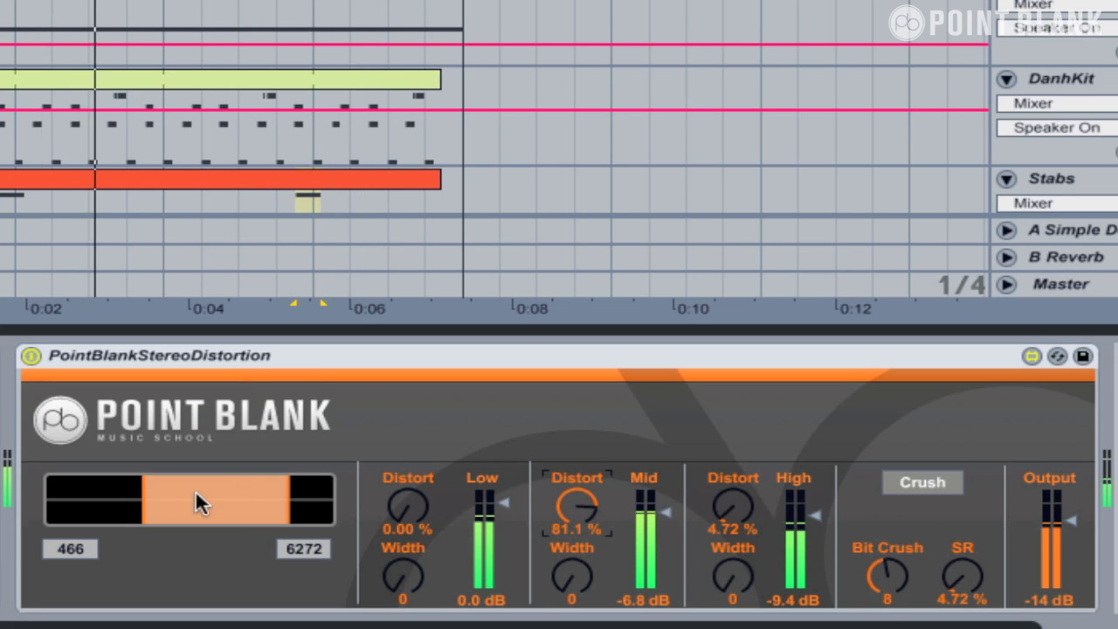
drag(205, 493, 232, 495)
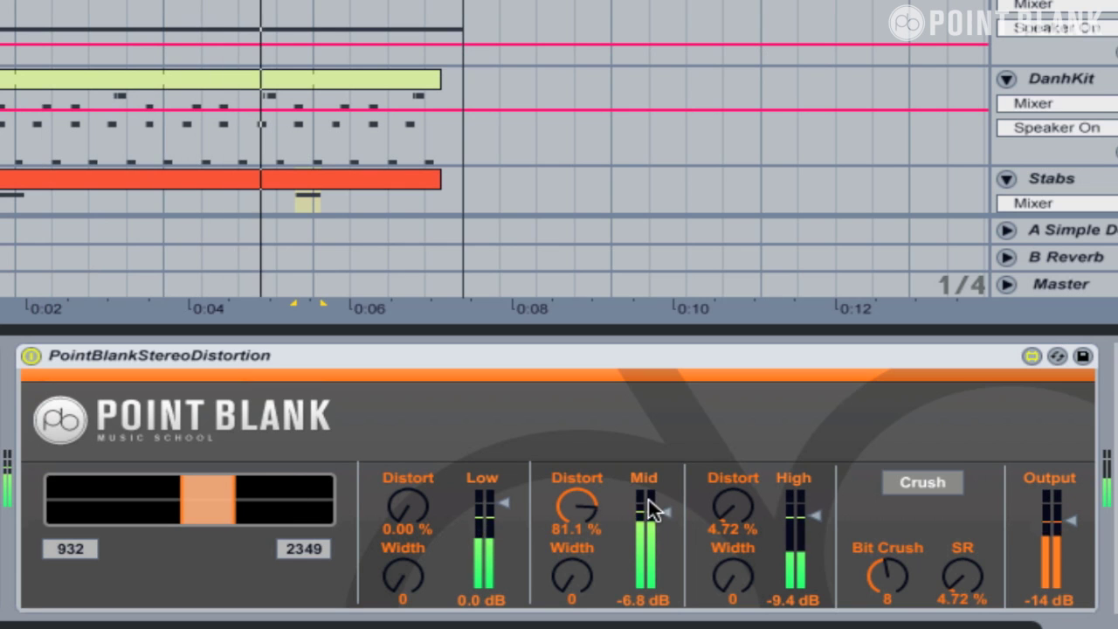
drag(435, 518, 434, 469)
drag(504, 504, 504, 515)
drag(663, 510, 663, 525)
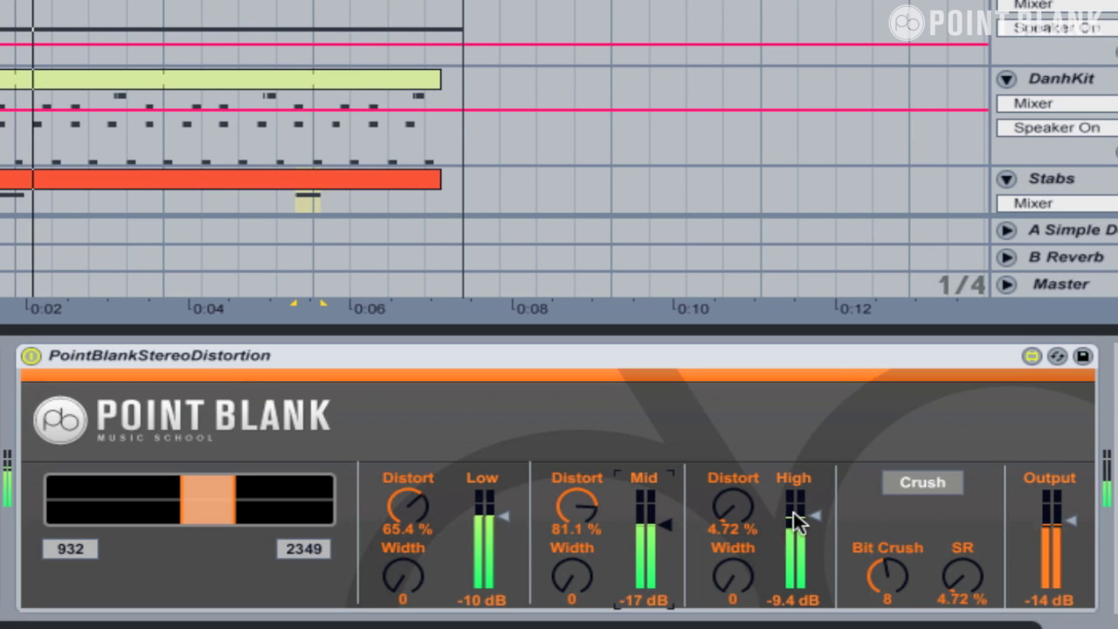
drag(814, 517, 814, 495)
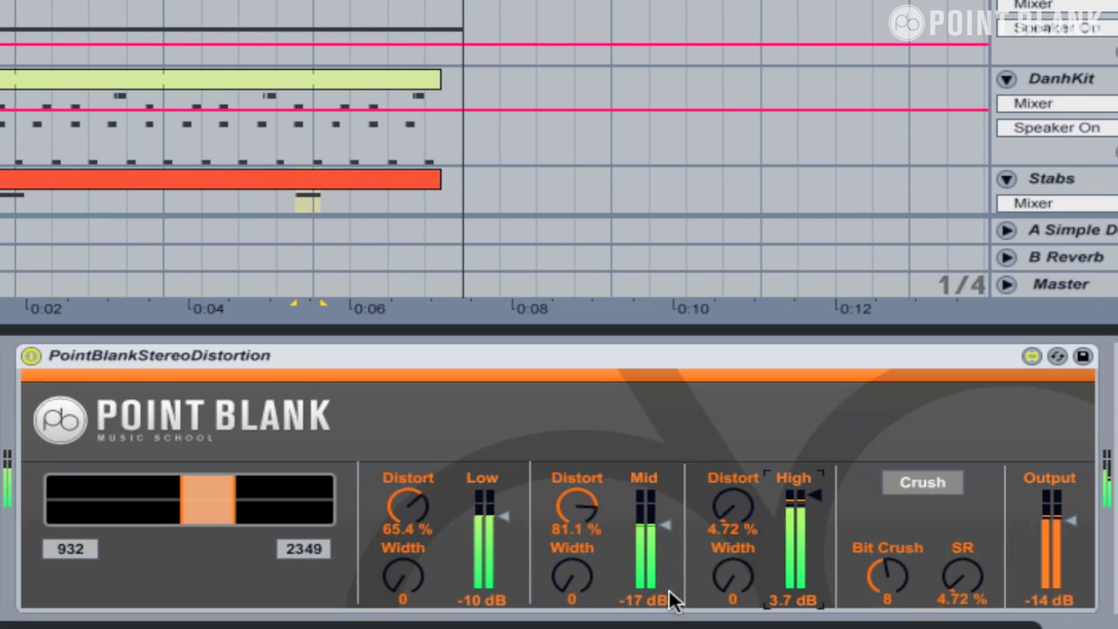
mouse_move(569, 589)
mouse_down()
mouse_move(569, 494)
mouse_move(566, 594)
mouse_up()
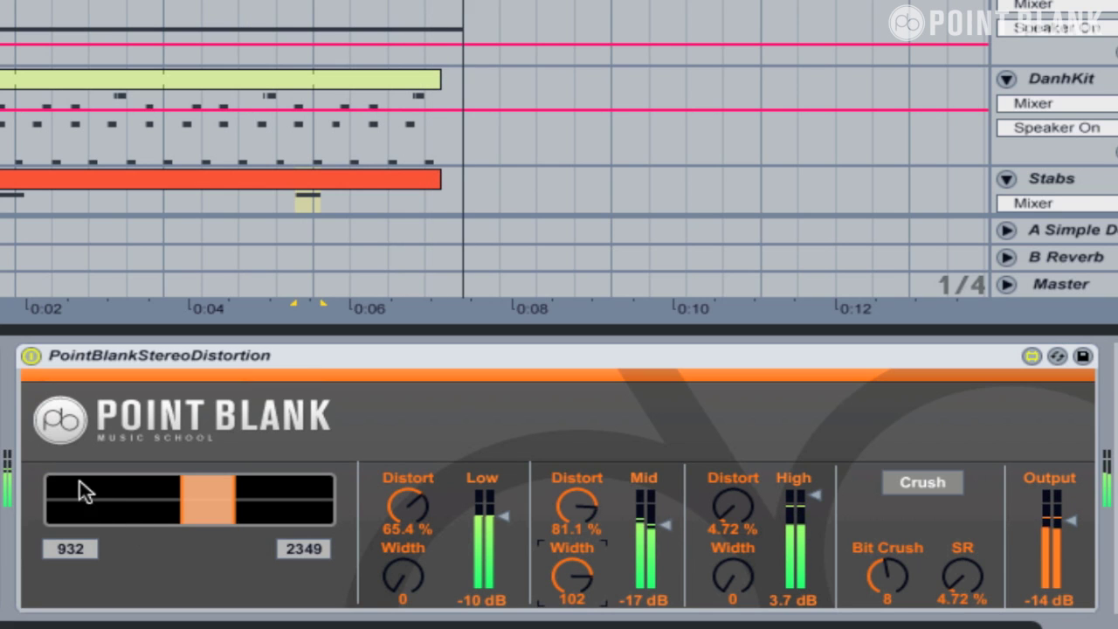
Widen the crossover to 233–4699 and reset Low, Mid and High band gains to 0 dB
drag(178, 496, 269, 494)
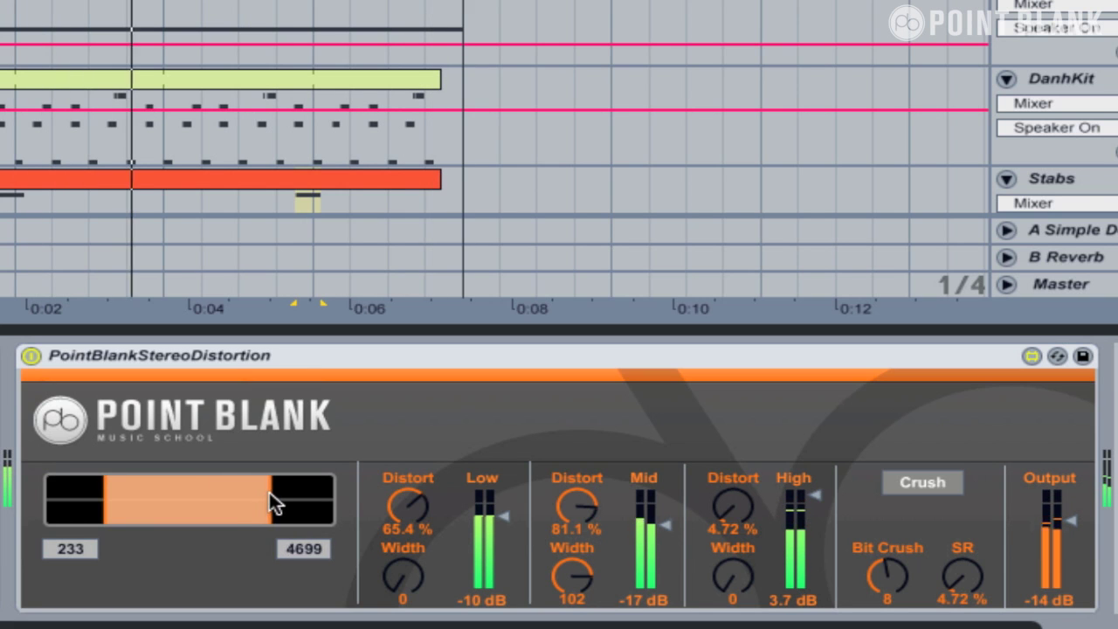
click(502, 514)
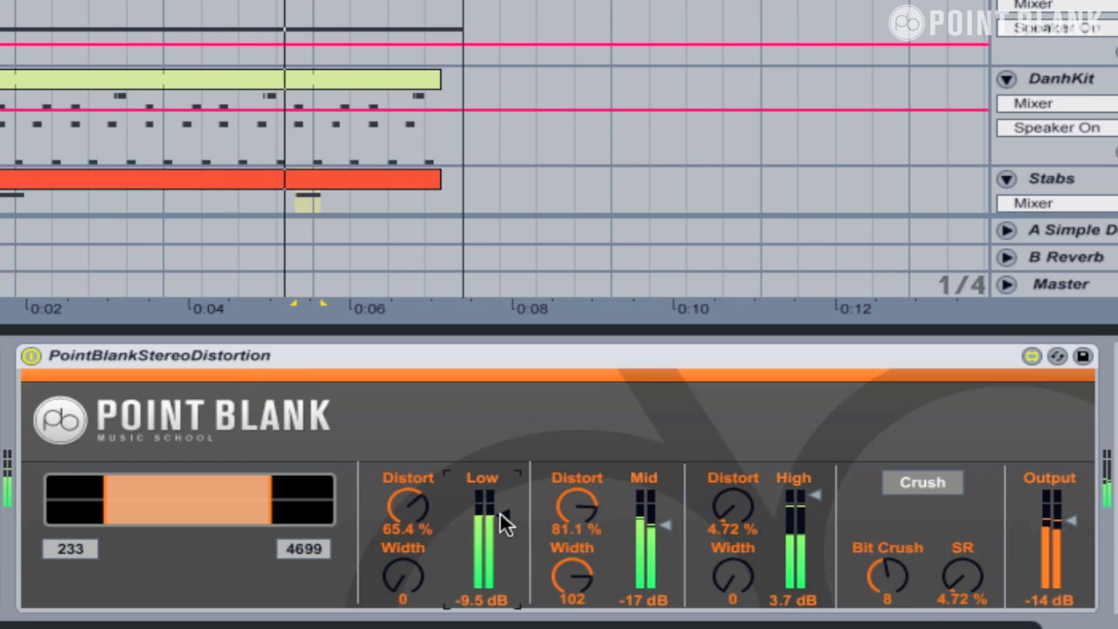
key(Delete)
click(669, 528)
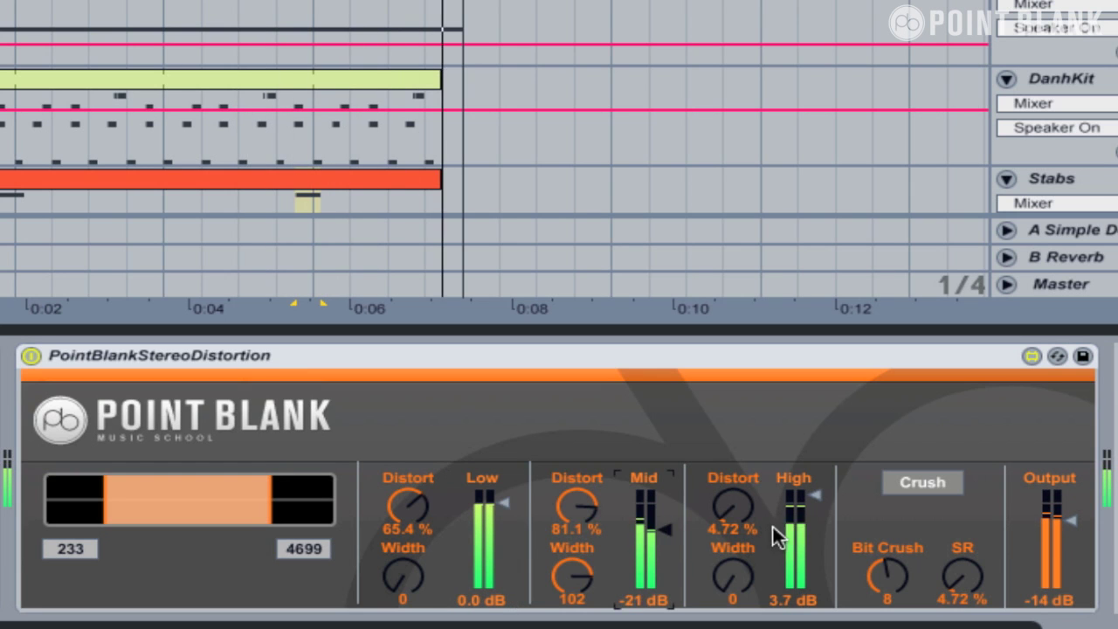
key(Delete)
click(810, 516)
key(Delete)
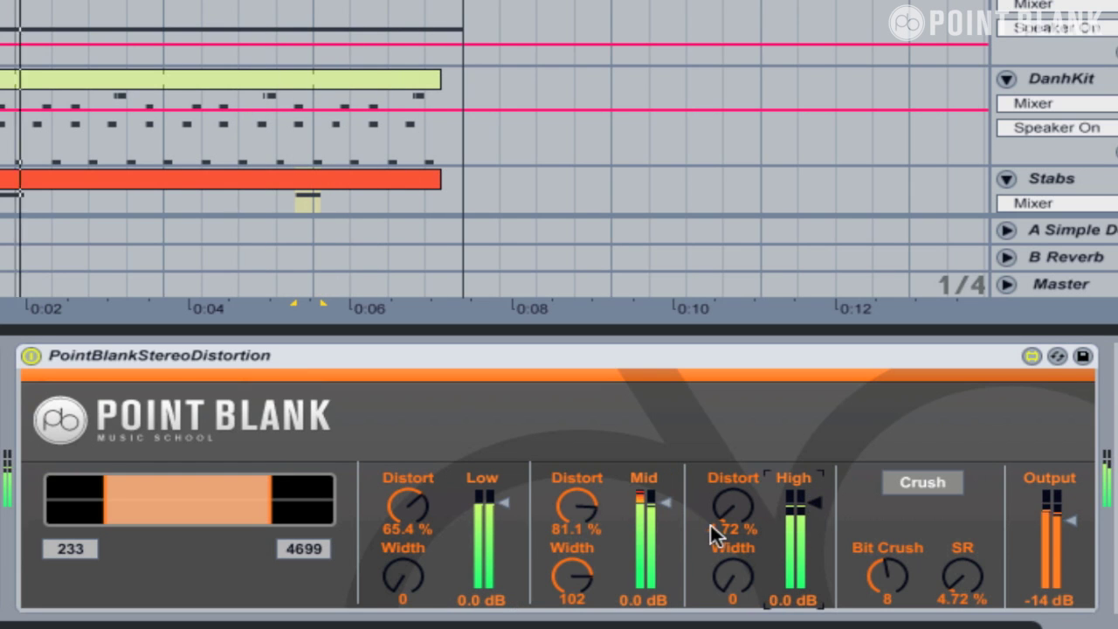
Set High Width to 127 and Mid Width to 99, then stop playback
drag(730, 596, 730, 485)
mouse_move(574, 578)
mouse_down()
mouse_move(574, 621)
mouse_move(570, 588)
mouse_up()
key(space)
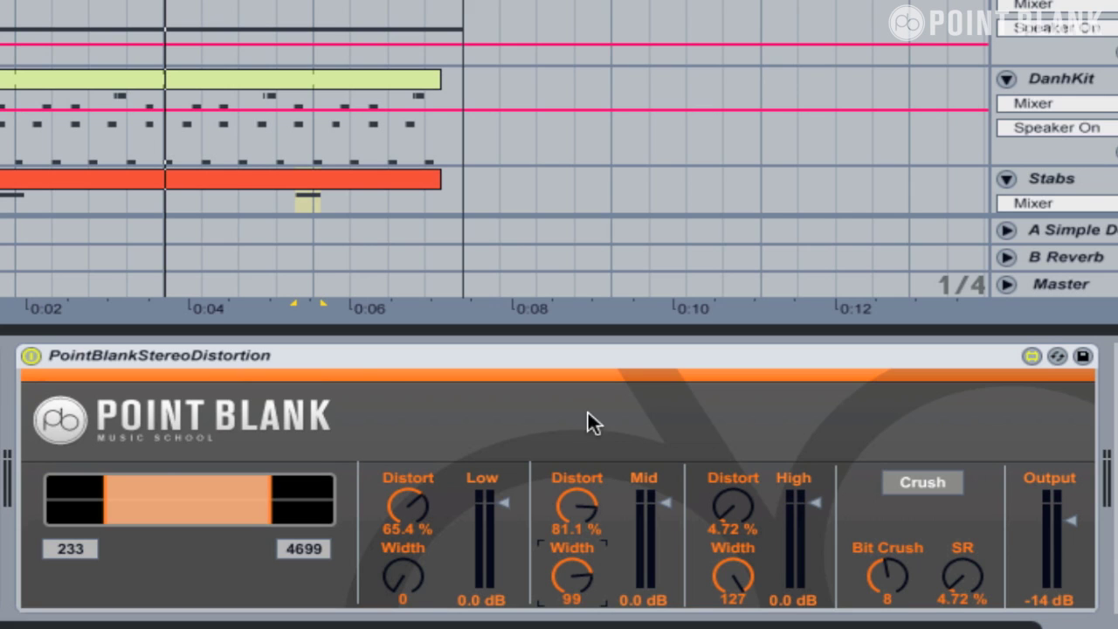
Apply a distortion context-menu command giving Distort 97.6%, 49.6%, 100%, and resume playback
click(358, 363)
right_click(360, 364)
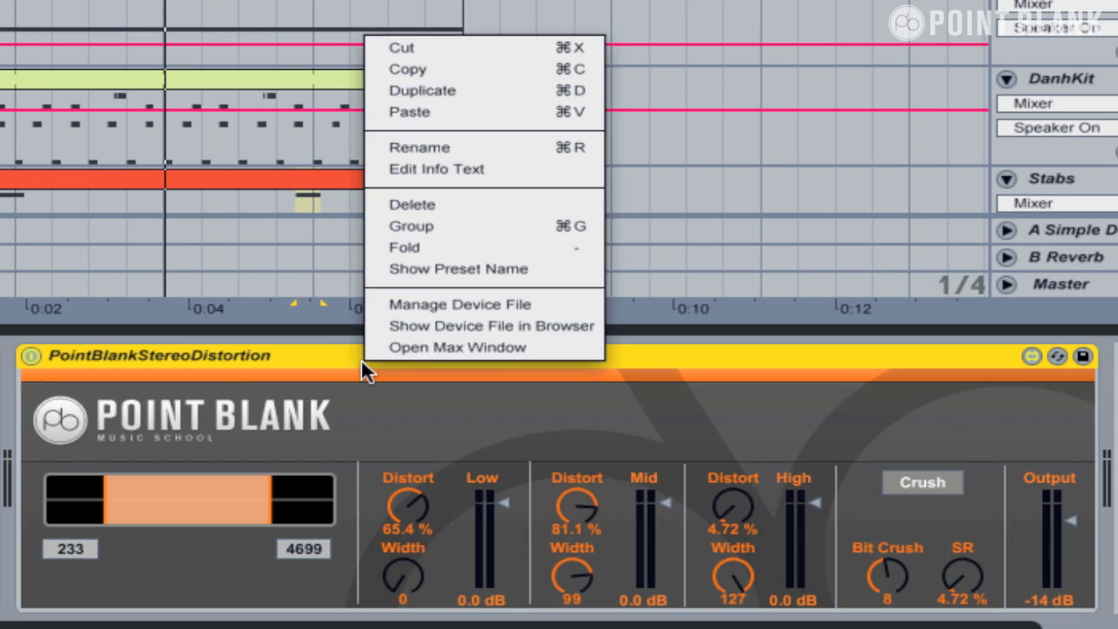
click(407, 113)
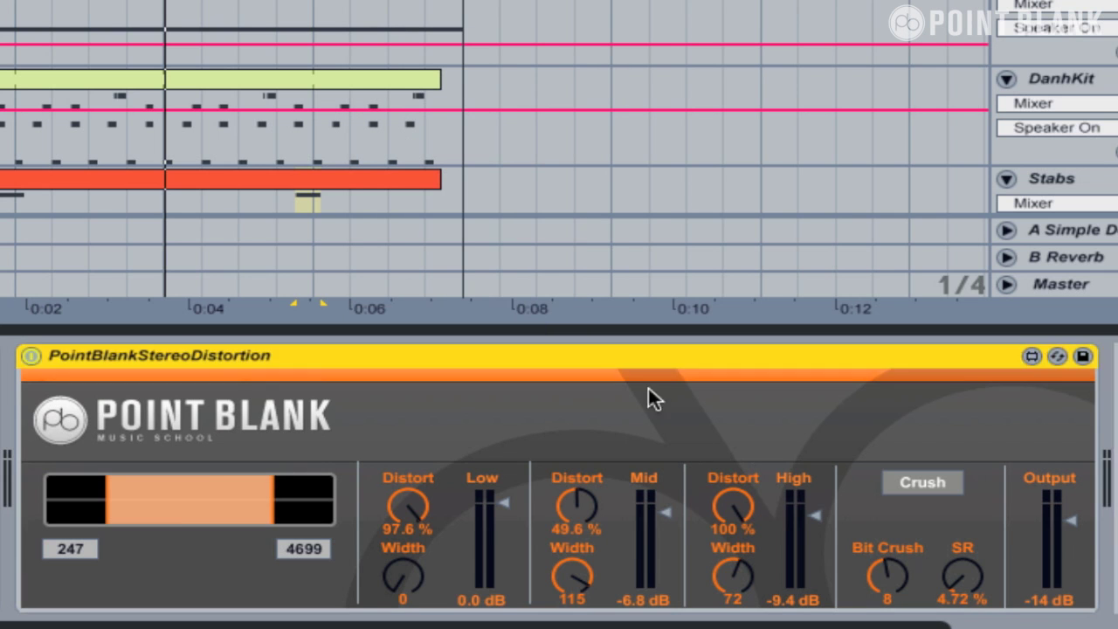
key(space)
key(space)
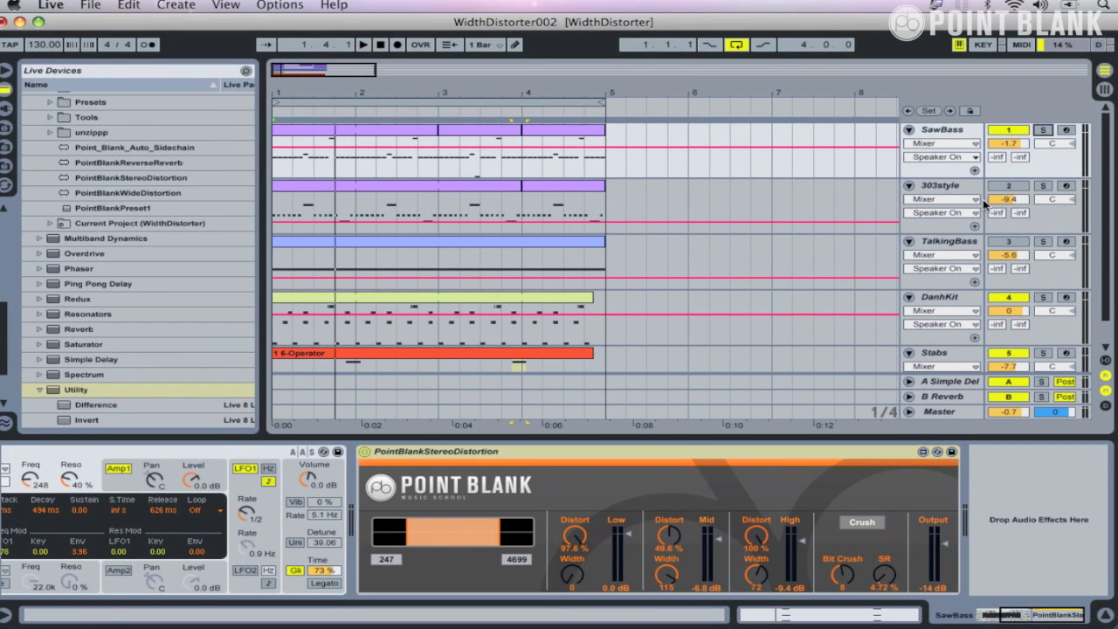
Solo and play the 303style track, then switch off its PointBlankStereoDistortion
click(952, 188)
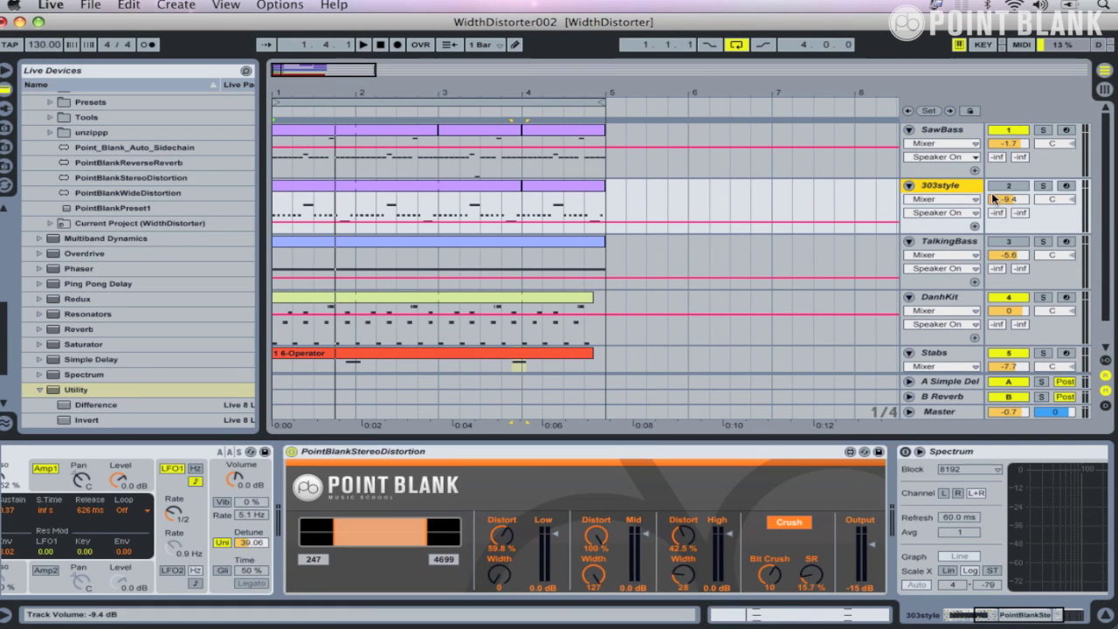
click(1043, 186)
key(space)
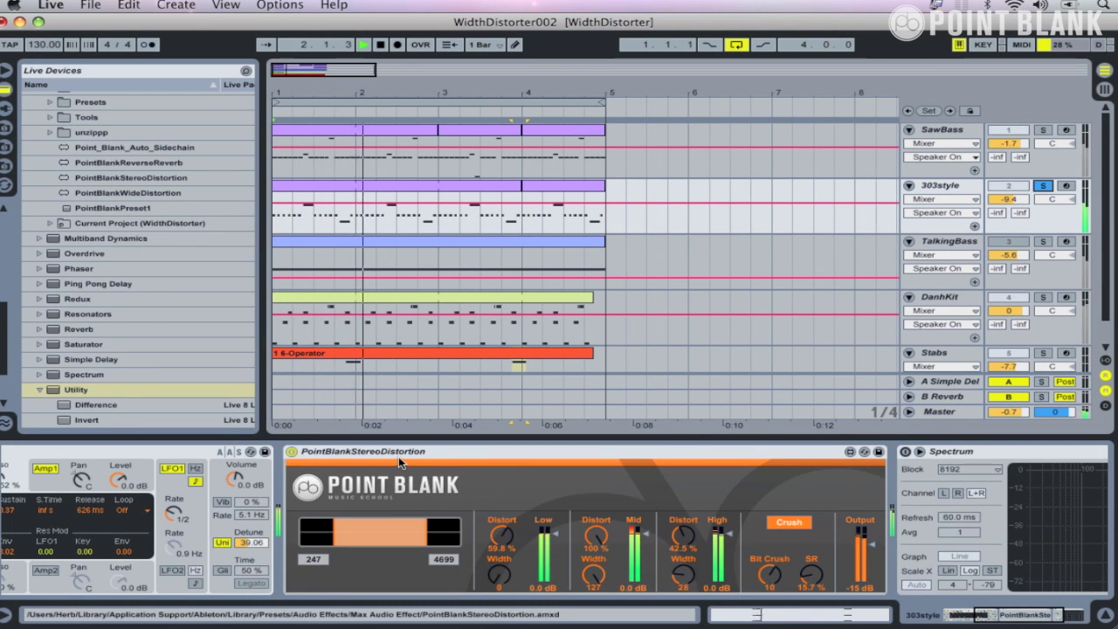
mouse_move(1013, 624)
mouse_down()
mouse_move(945, 622)
mouse_move(1005, 618)
mouse_up()
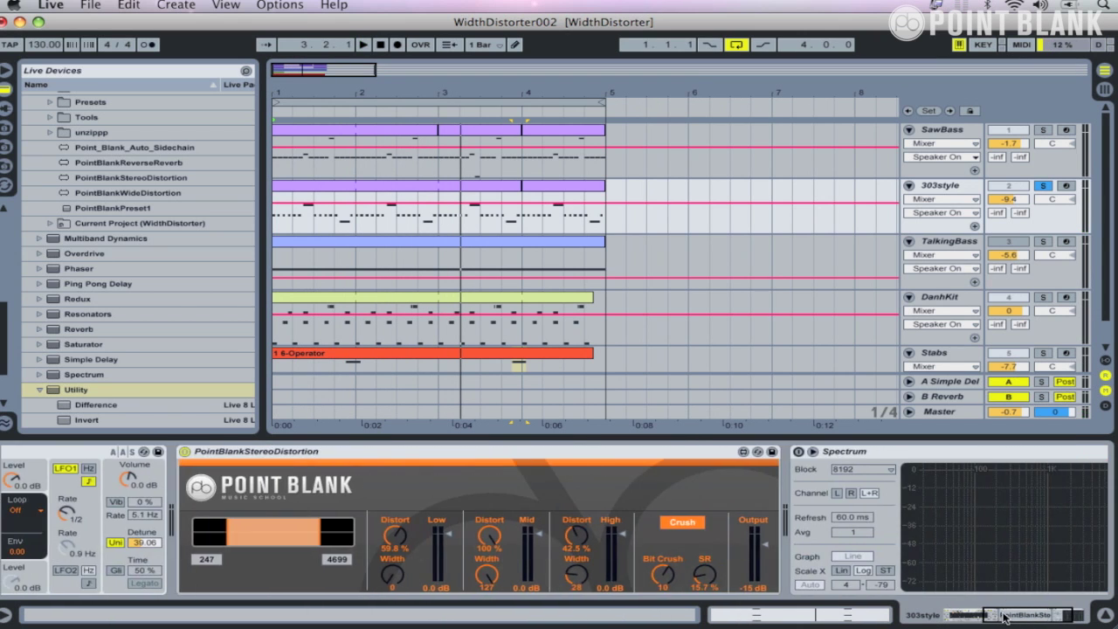
click(187, 453)
key(space)
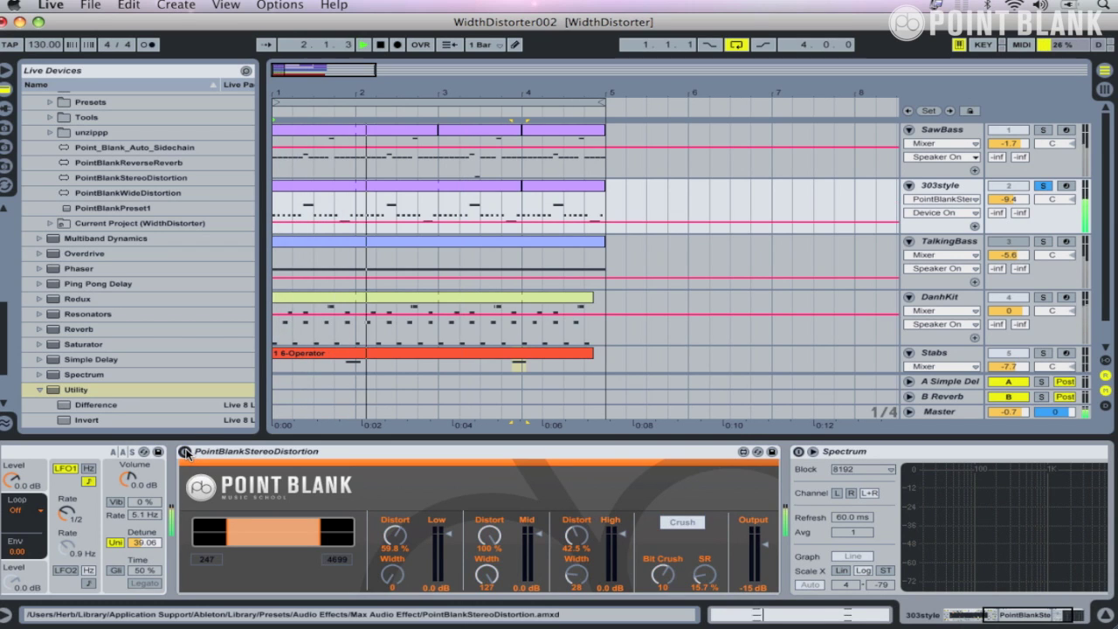
Reactivate 303style's distortion, toggle Crush off and on, lower SR to 11.8%, and stop
click(186, 454)
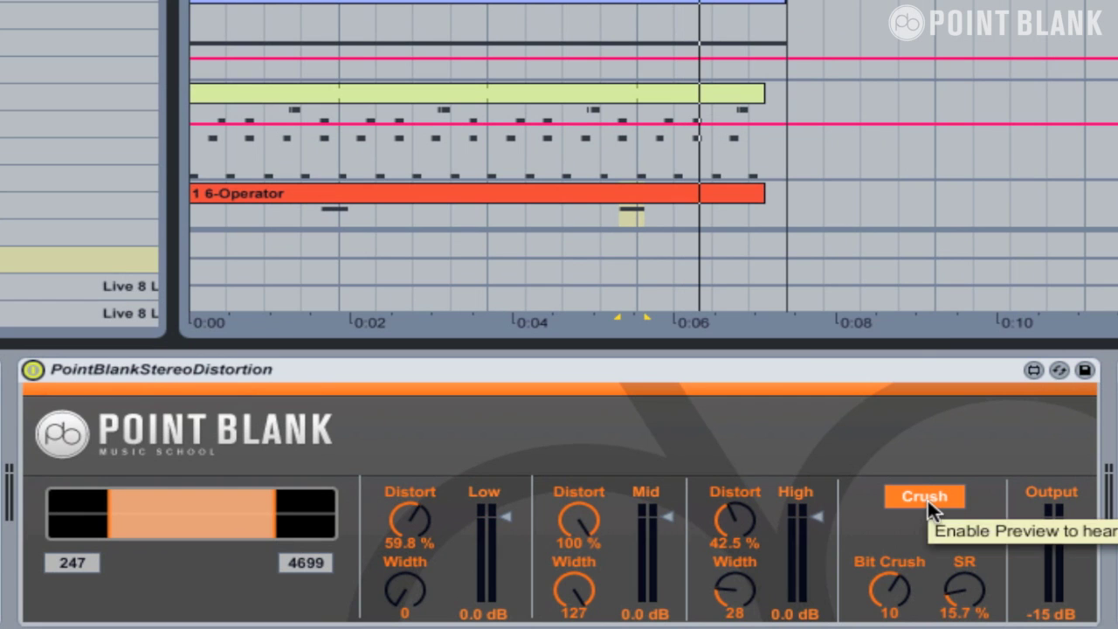
click(927, 498)
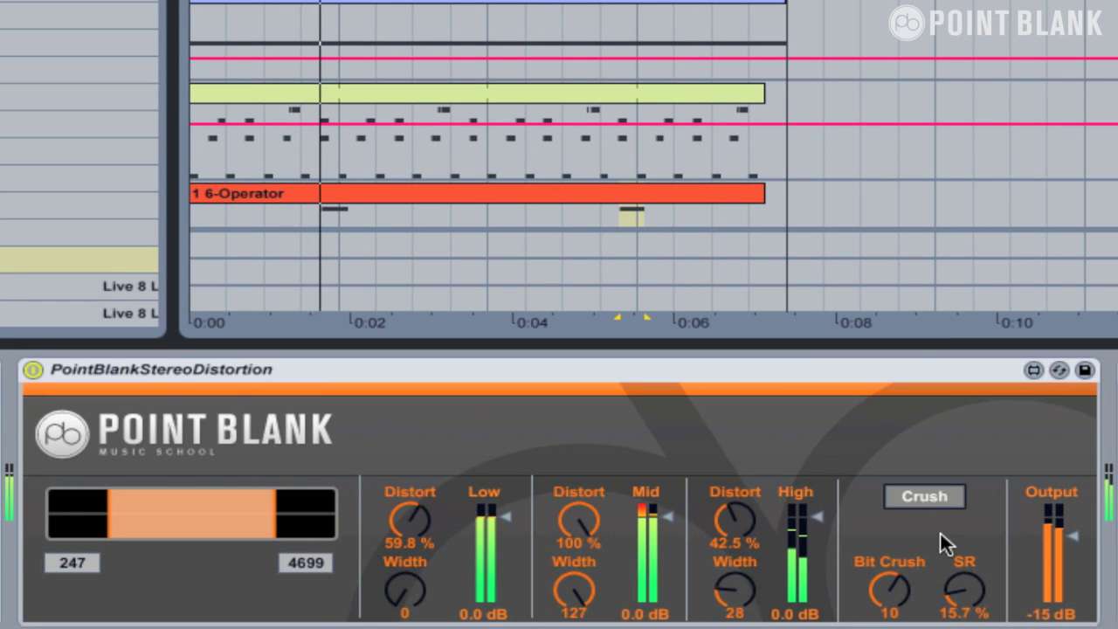
click(918, 494)
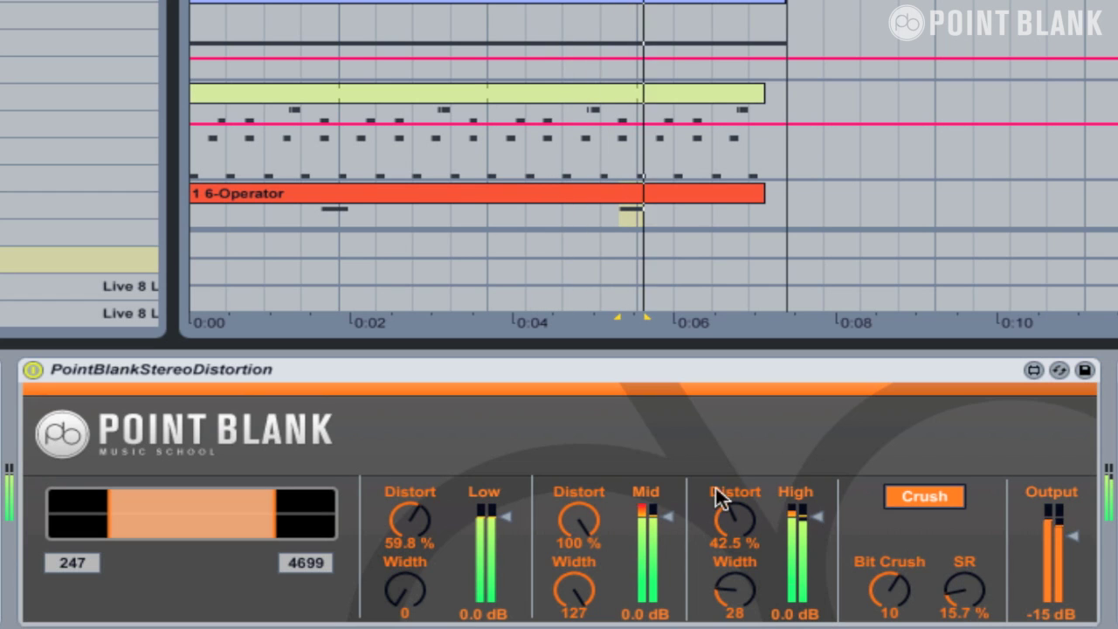
drag(968, 587, 970, 528)
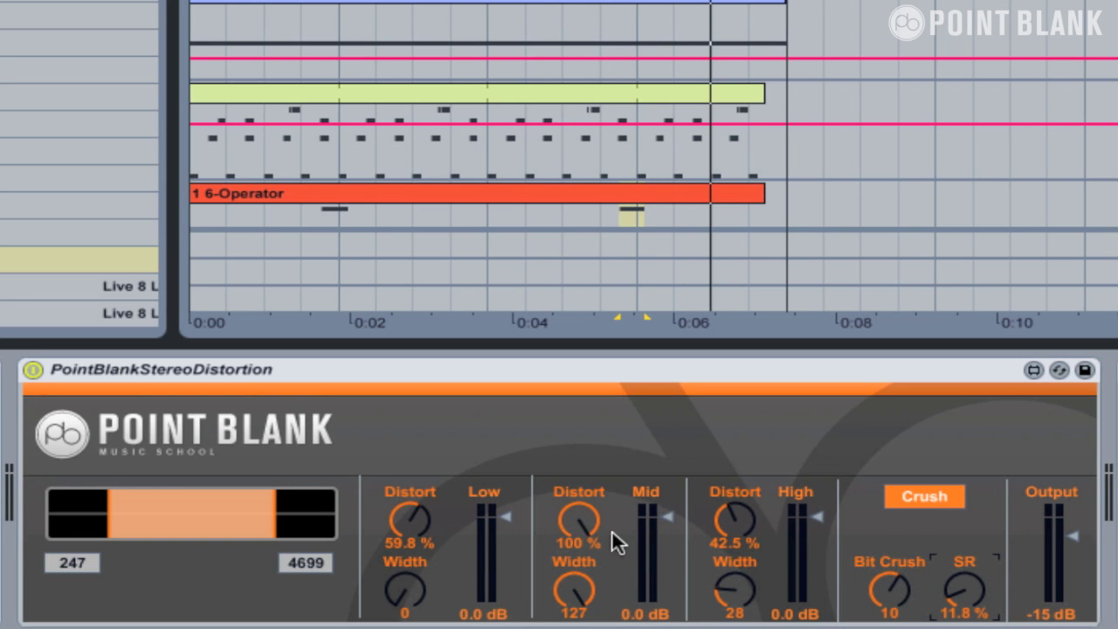
key(space)
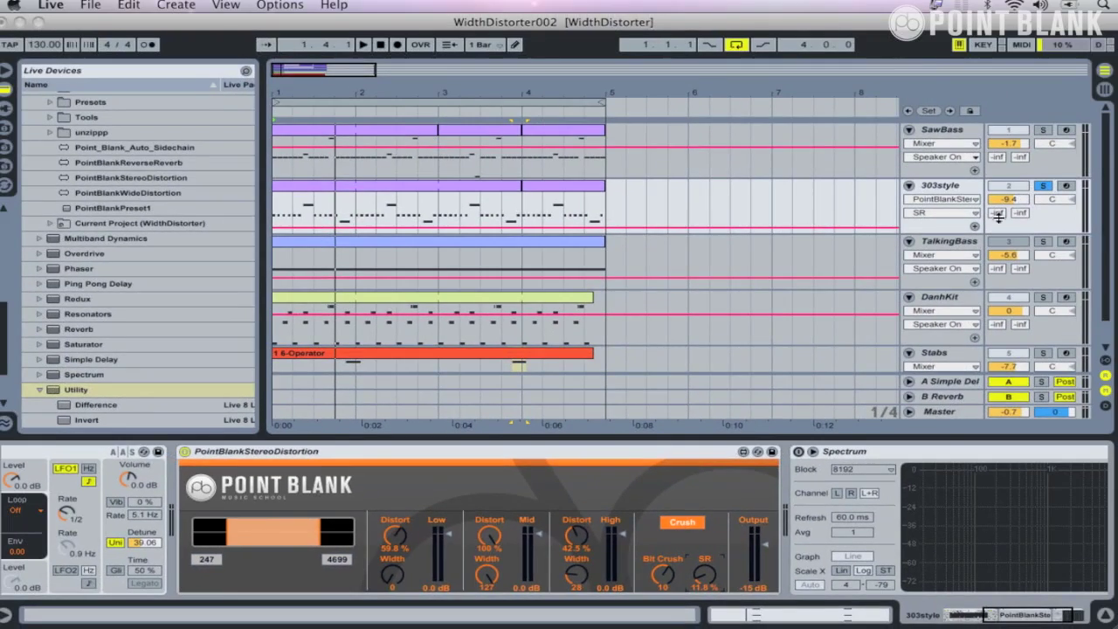
Move the solo from 303style to TalkingBass, bypass its distortion, and select its Analog synth
click(1044, 186)
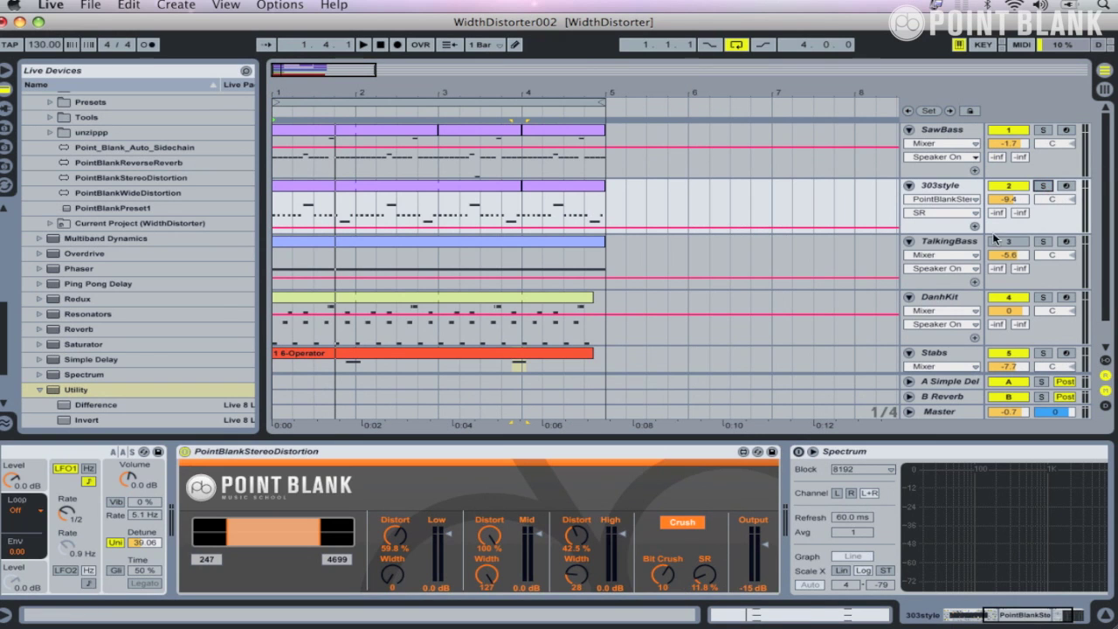
click(951, 249)
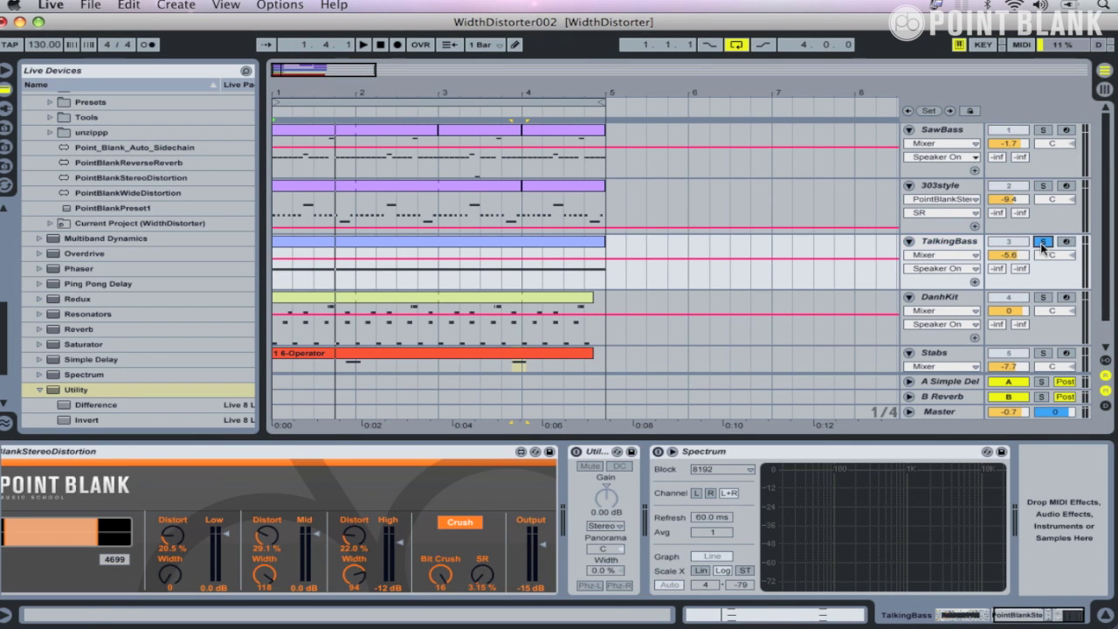
key(space)
drag(1053, 617, 1031, 620)
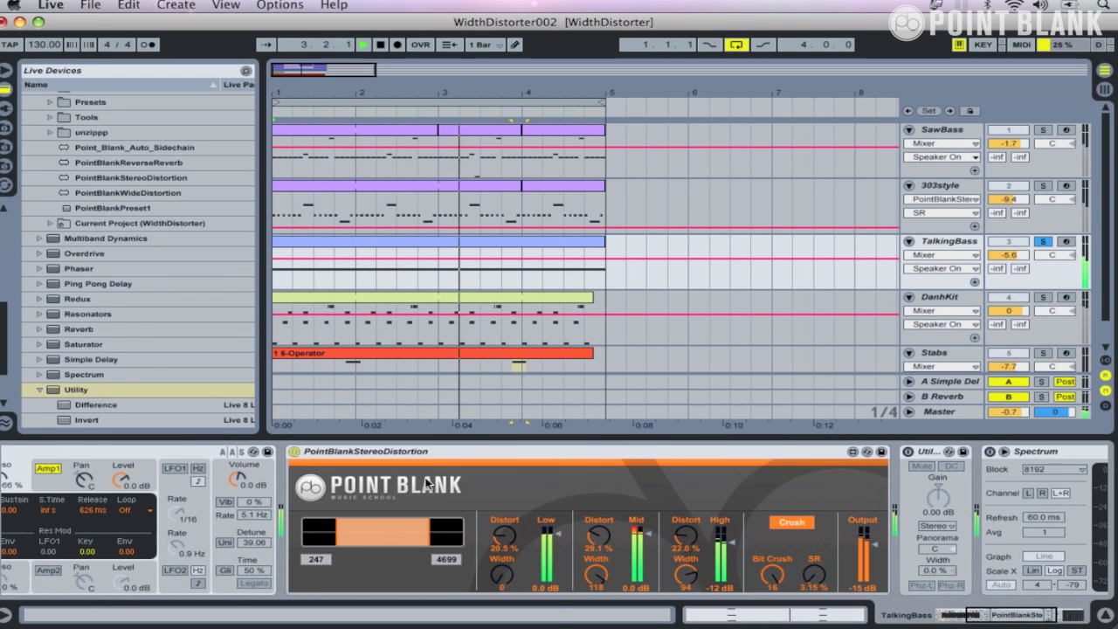
click(294, 452)
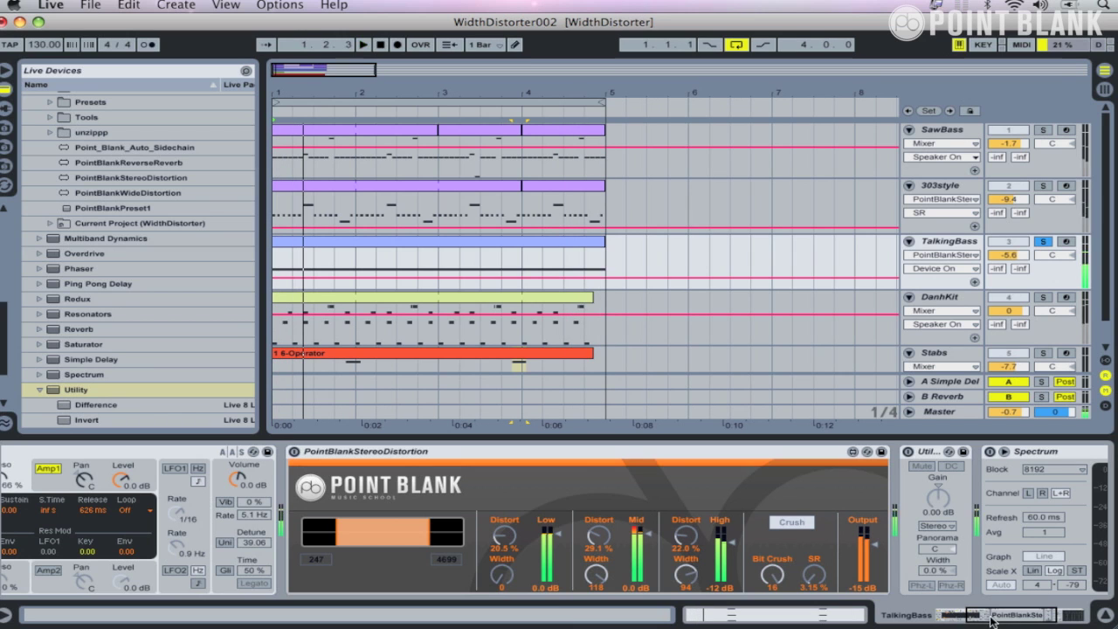
drag(991, 620, 953, 620)
click(163, 452)
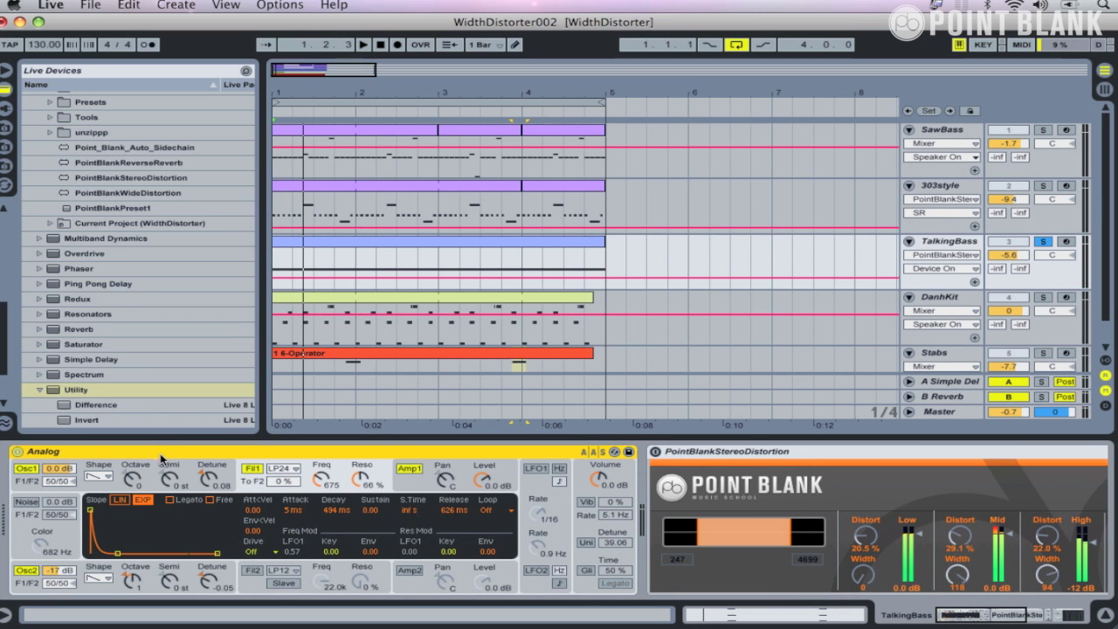
Raise Analog's Fil1 Freq to 750 and open the TalkingBass clip in Clip View
drag(321, 479, 313, 463)
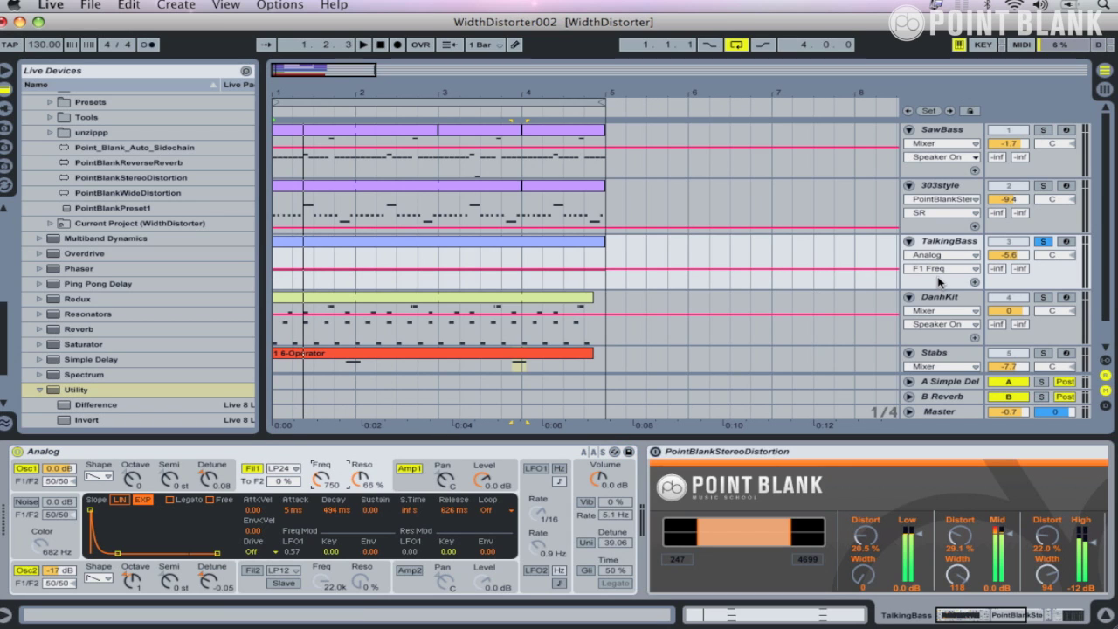
click(401, 240)
click(775, 616)
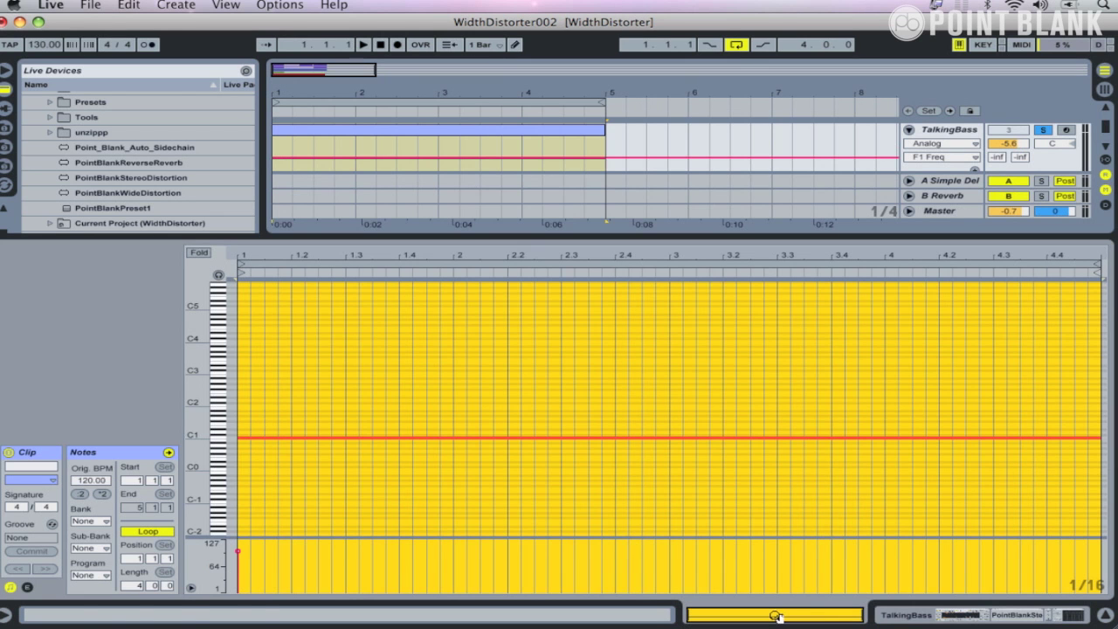
Play the clip with its stepped Analog F1 Freq envelope shown, then return to TalkingBass's device chain
click(27, 588)
key(space)
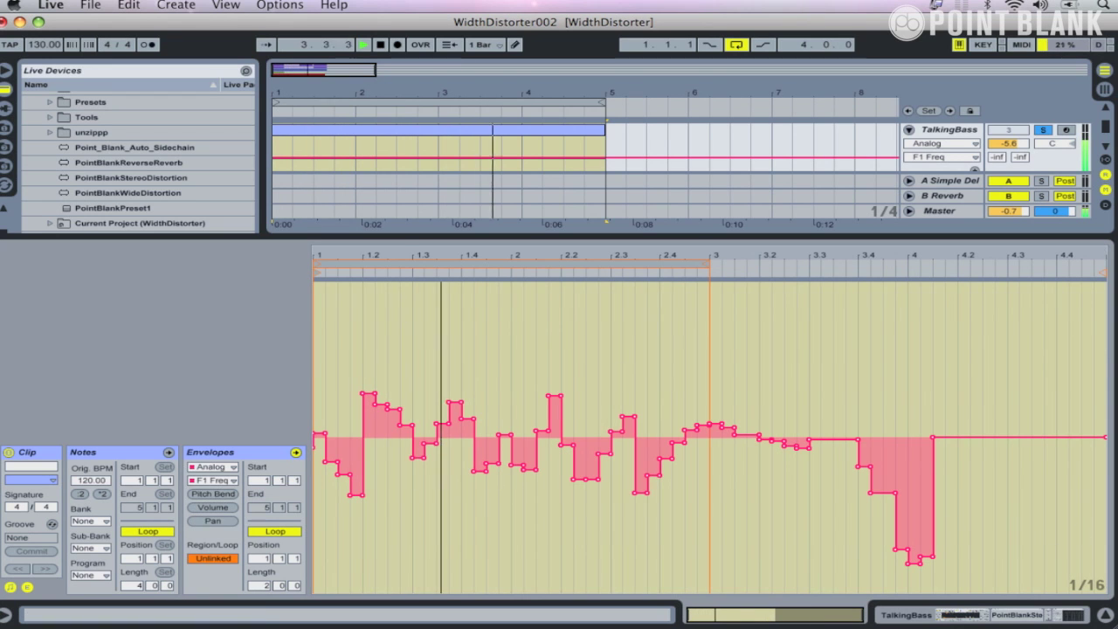
click(940, 617)
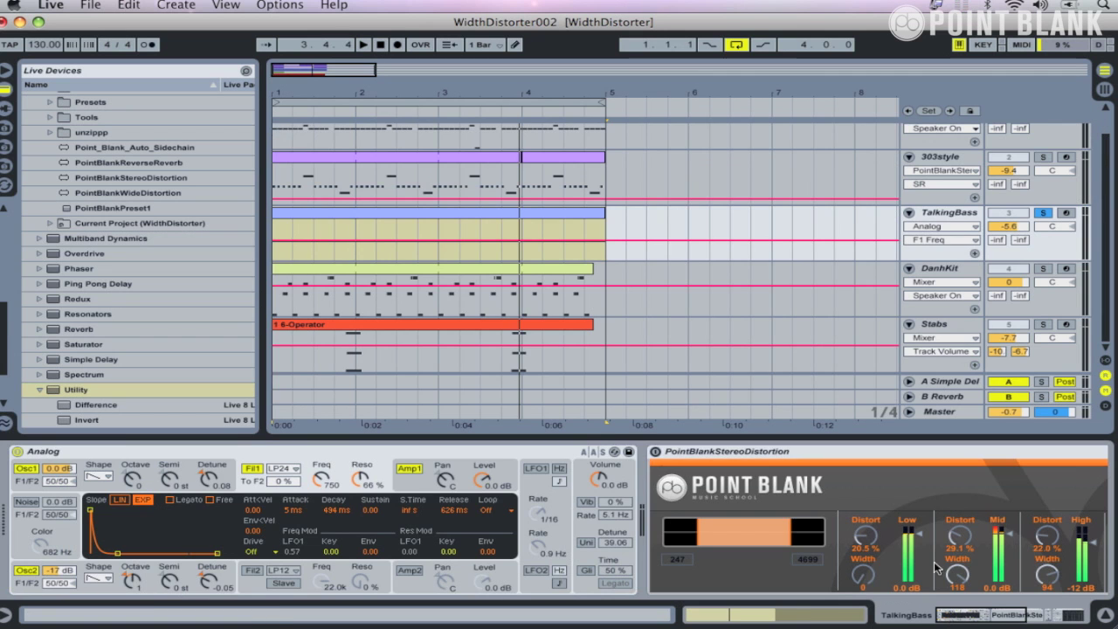
Switch on TalkingBass's PointBlankStereoDistortion device
scroll(785, 584, right, 6)
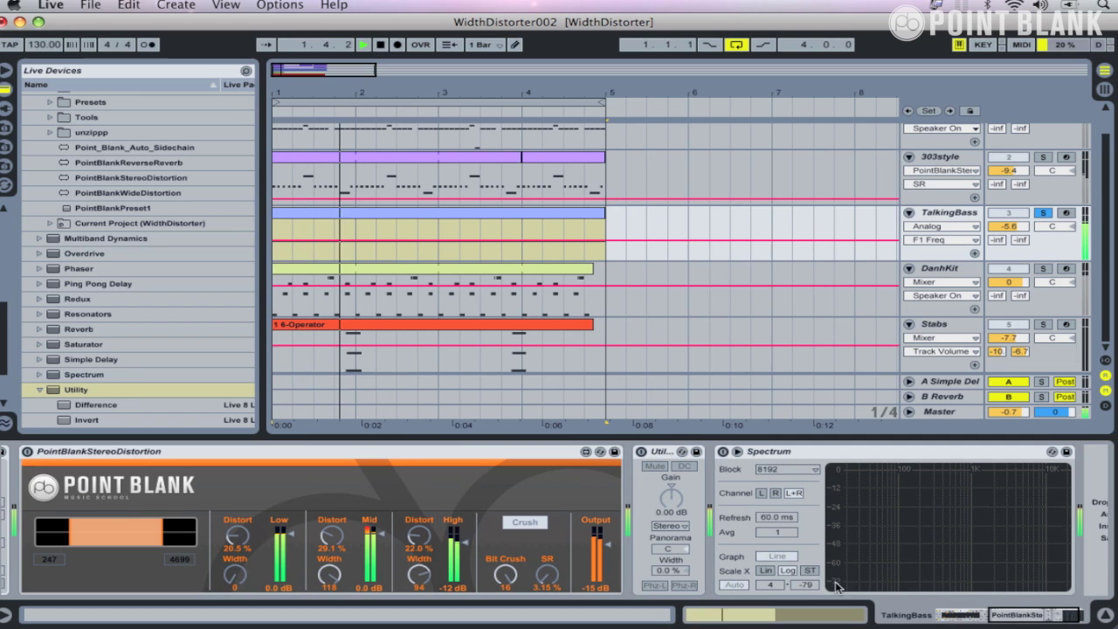
scroll(999, 622, left, 5)
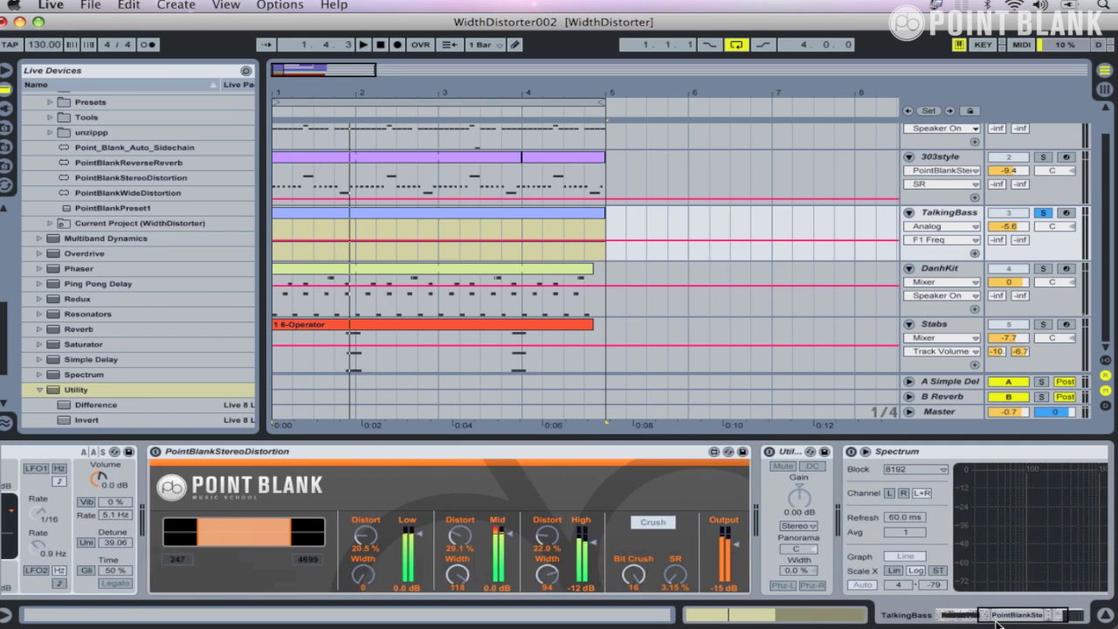
click(230, 451)
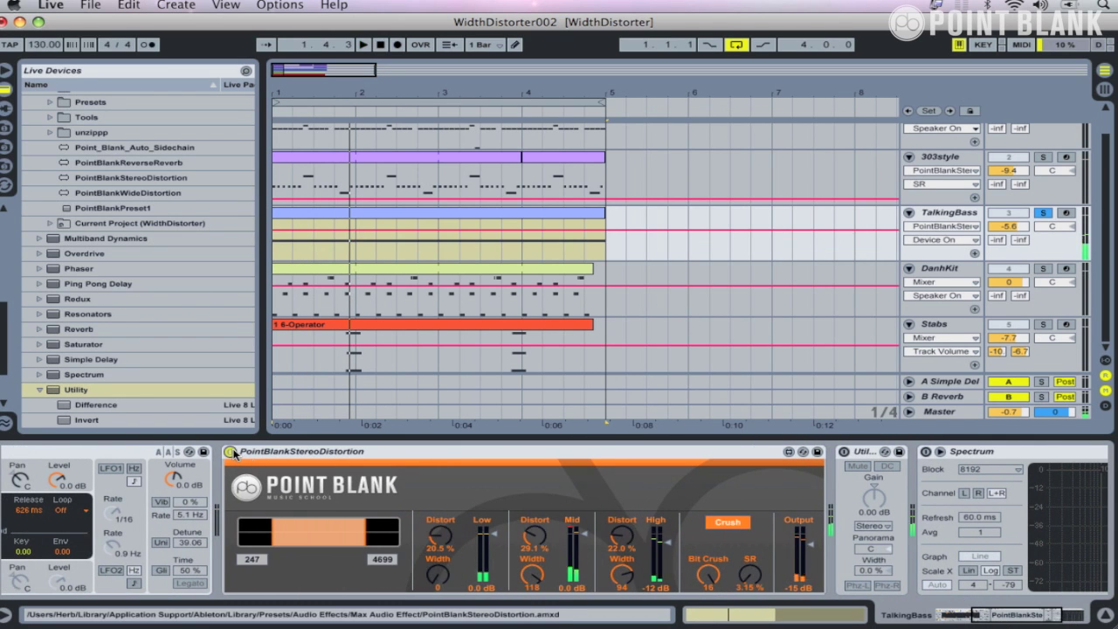
Compare Crush off and on, set Crush SR to 3.94 %, replay, then turn Crush off
click(734, 523)
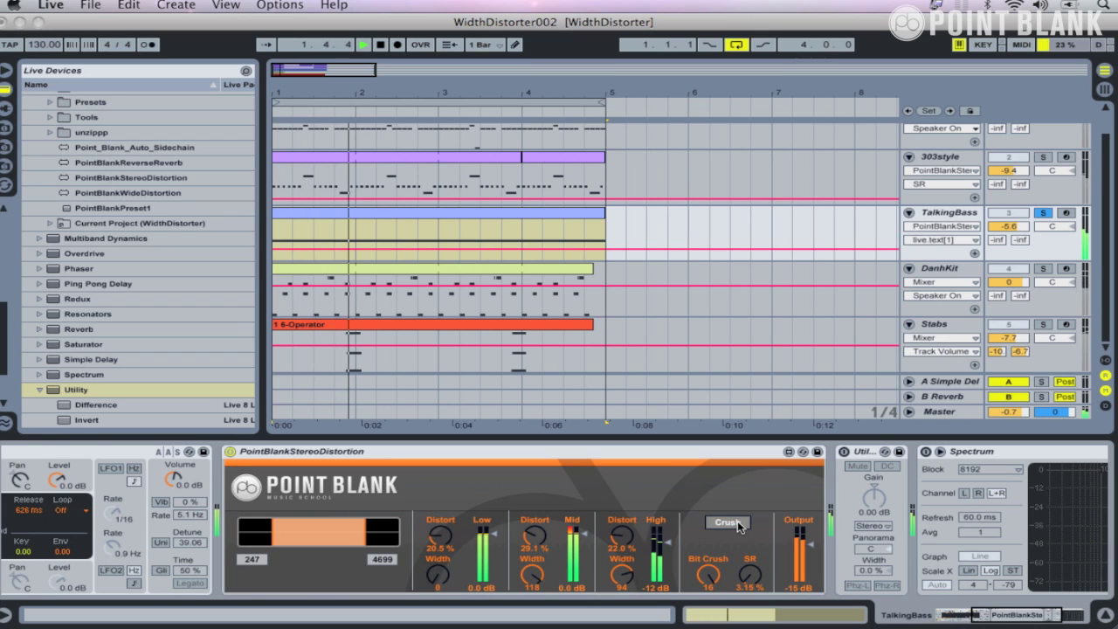
click(736, 524)
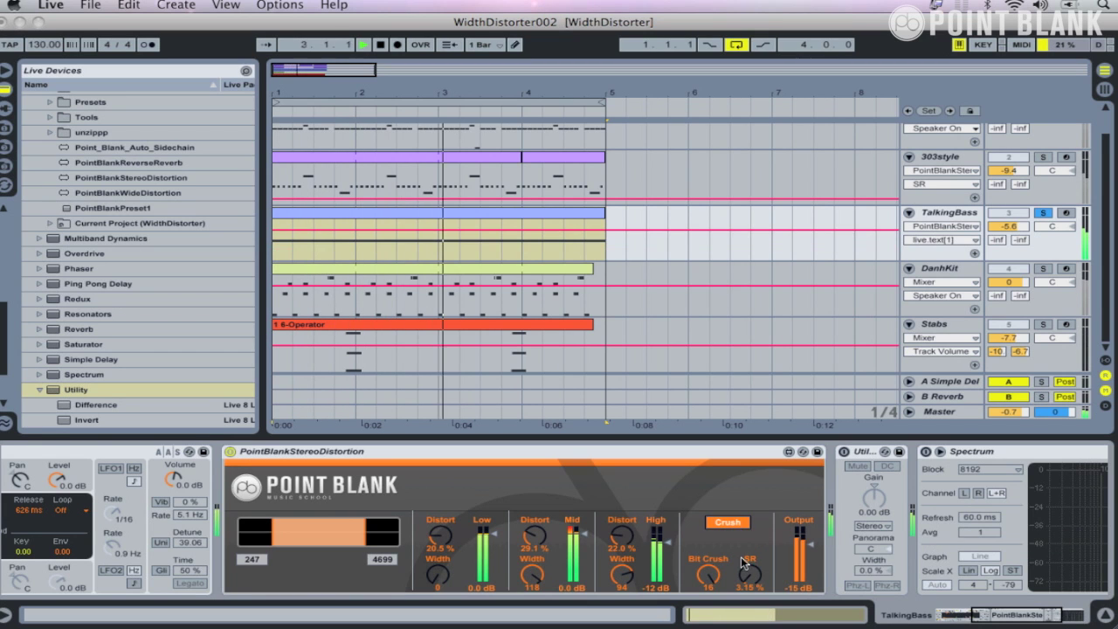
mouse_move(755, 571)
mouse_down()
mouse_move(738, 584)
mouse_move(748, 554)
mouse_move(749, 581)
mouse_move(749, 571)
mouse_up()
key(space)
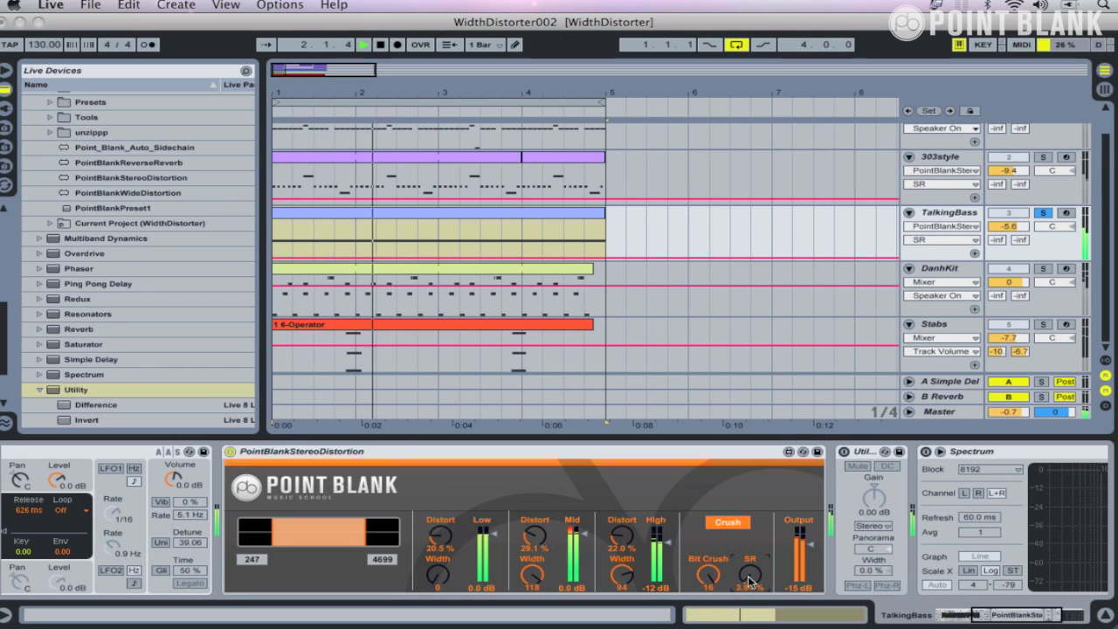
click(729, 522)
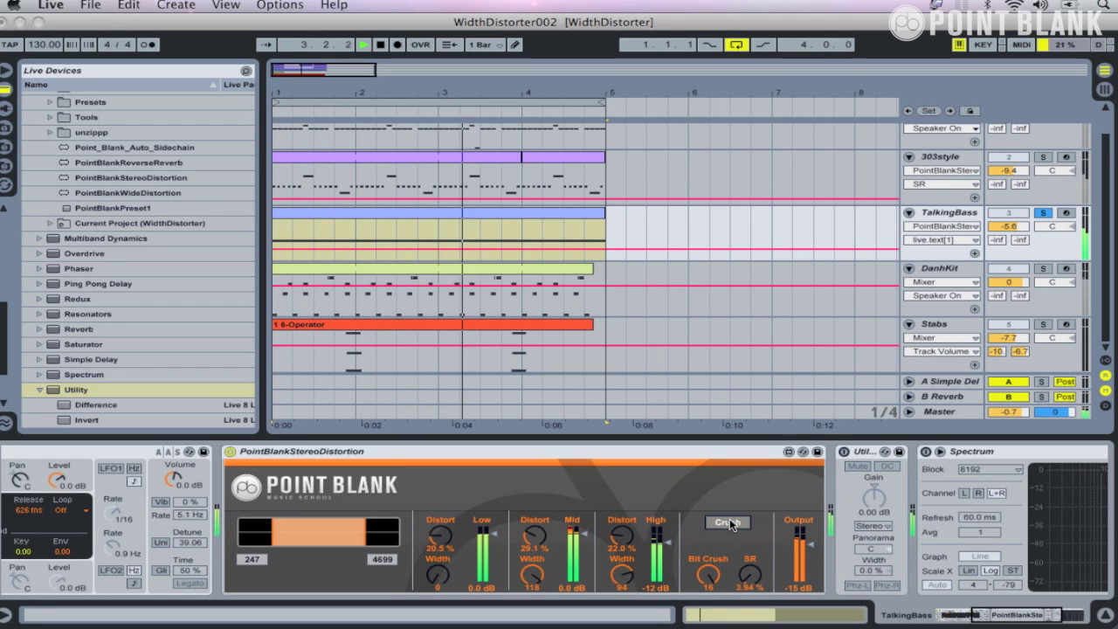
Turn Crush back on, set Mid Width to 0 and start playback
click(730, 524)
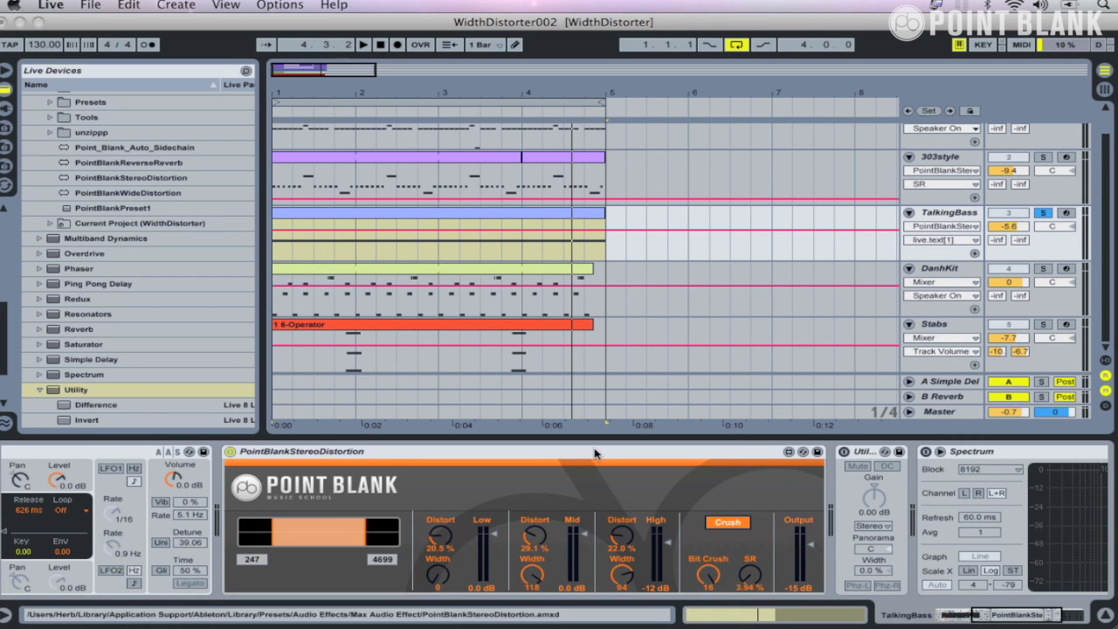
click(532, 575)
key(space)
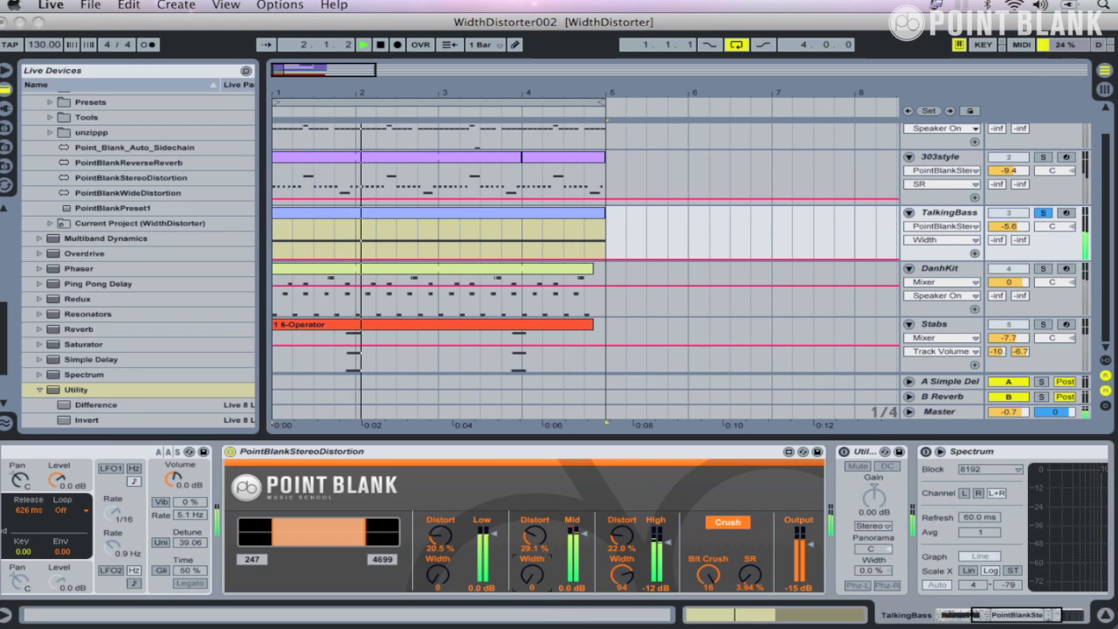
Lower High Width to 68 and raise Mid Width to 121, then restart playback
drag(625, 573, 625, 580)
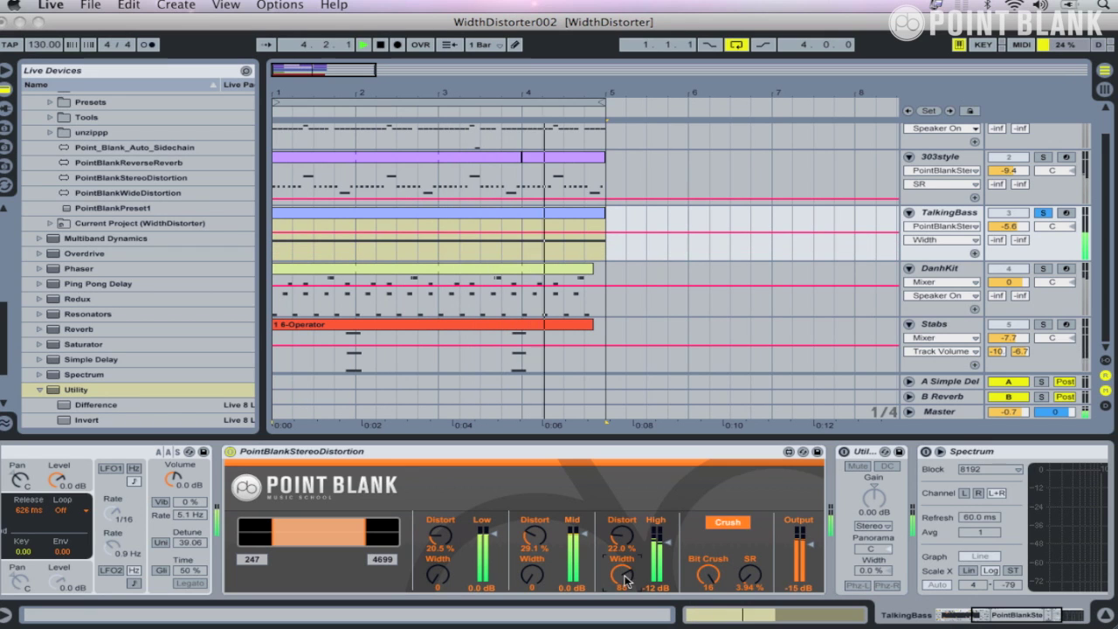
drag(527, 573, 527, 542)
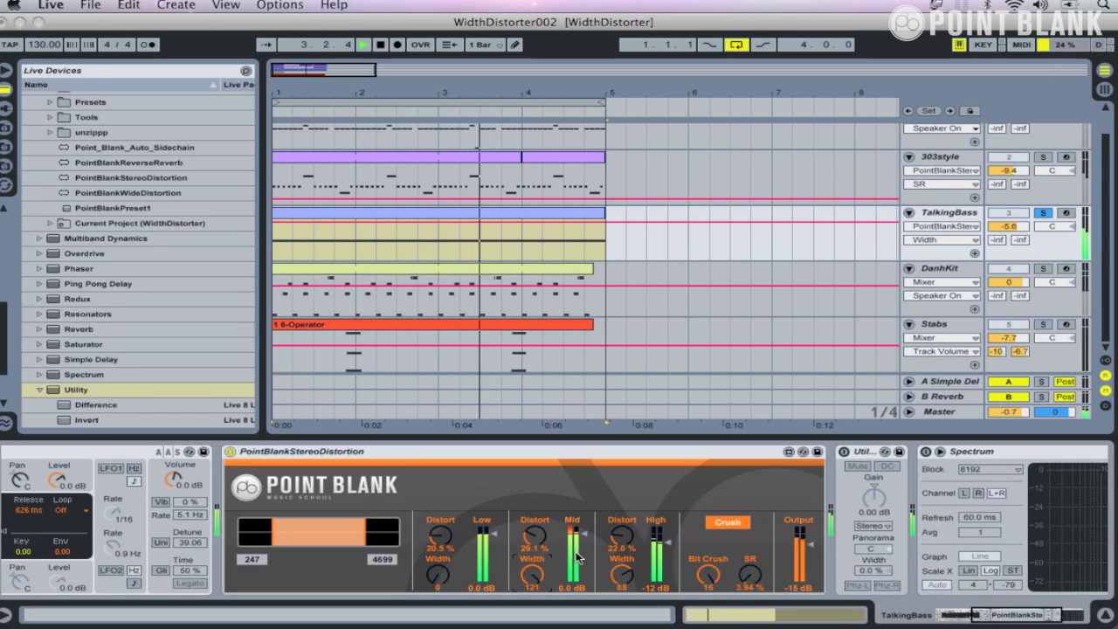
key(space)
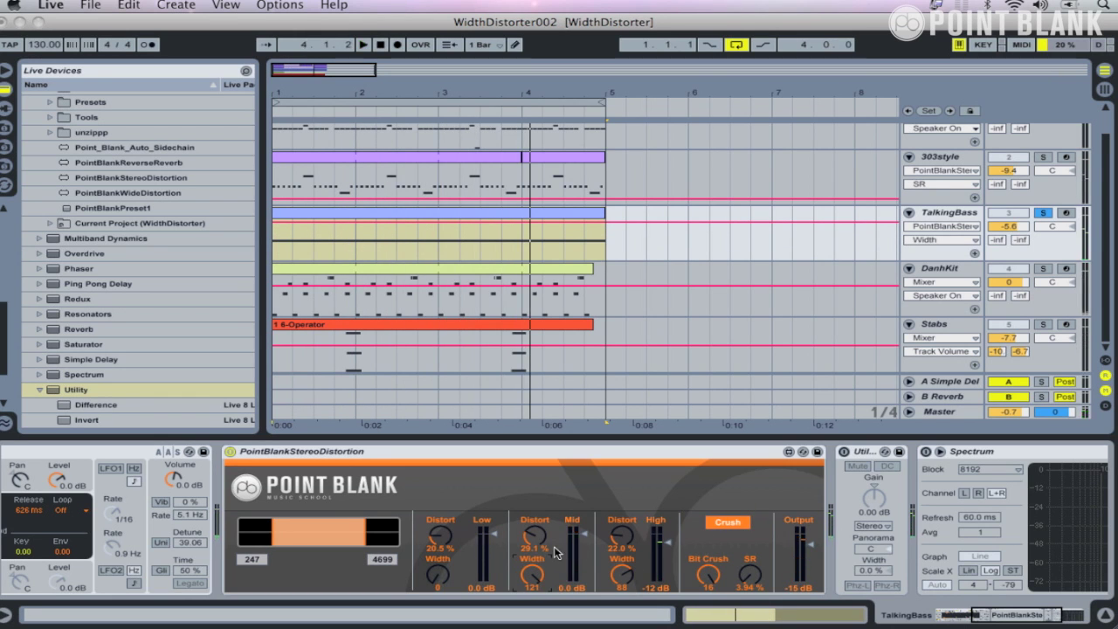
key(space)
scroll(999, 149, up, 1)
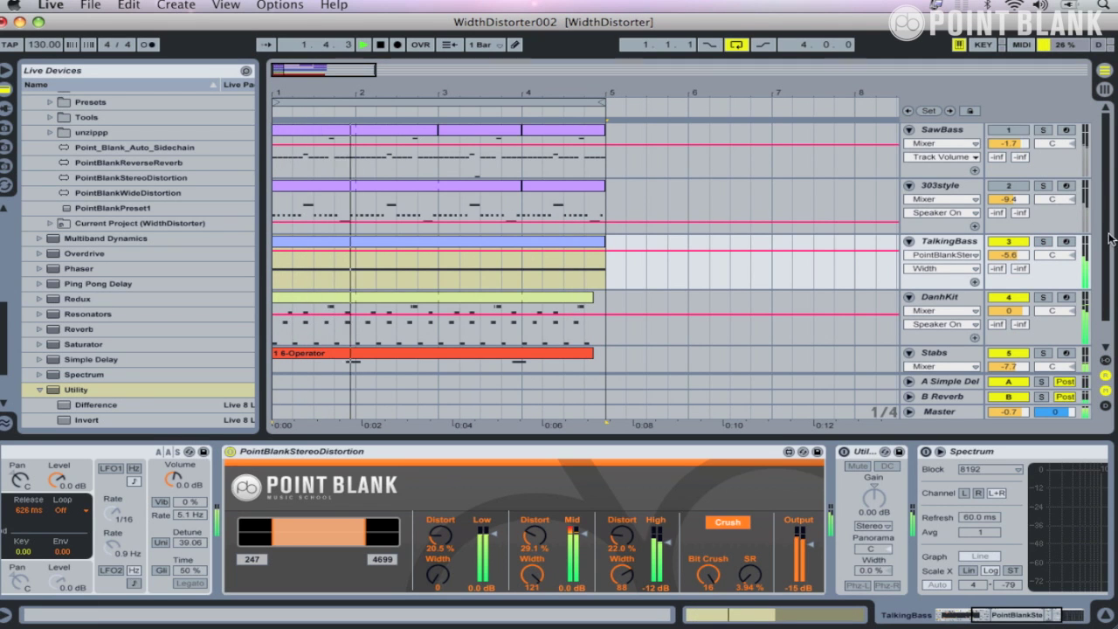
Lower TalkingBass's volume from -5.6 to -6.6 dB and toggle the SawBass track activator
scroll(1014, 234, down, 1)
drag(1012, 232, 1011, 243)
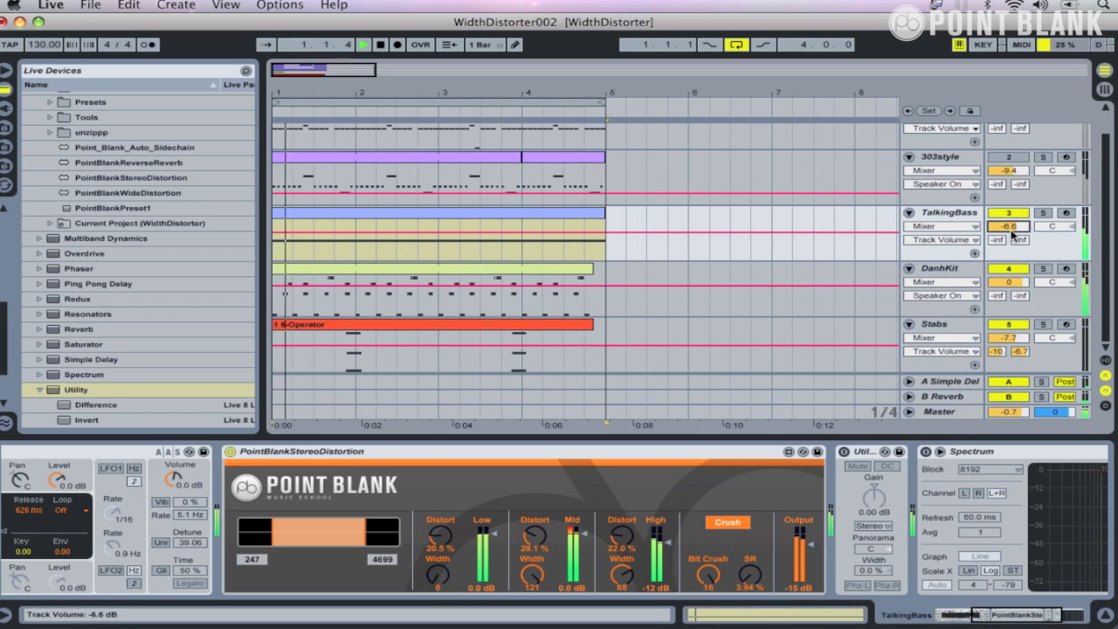
scroll(1048, 183, up, 1)
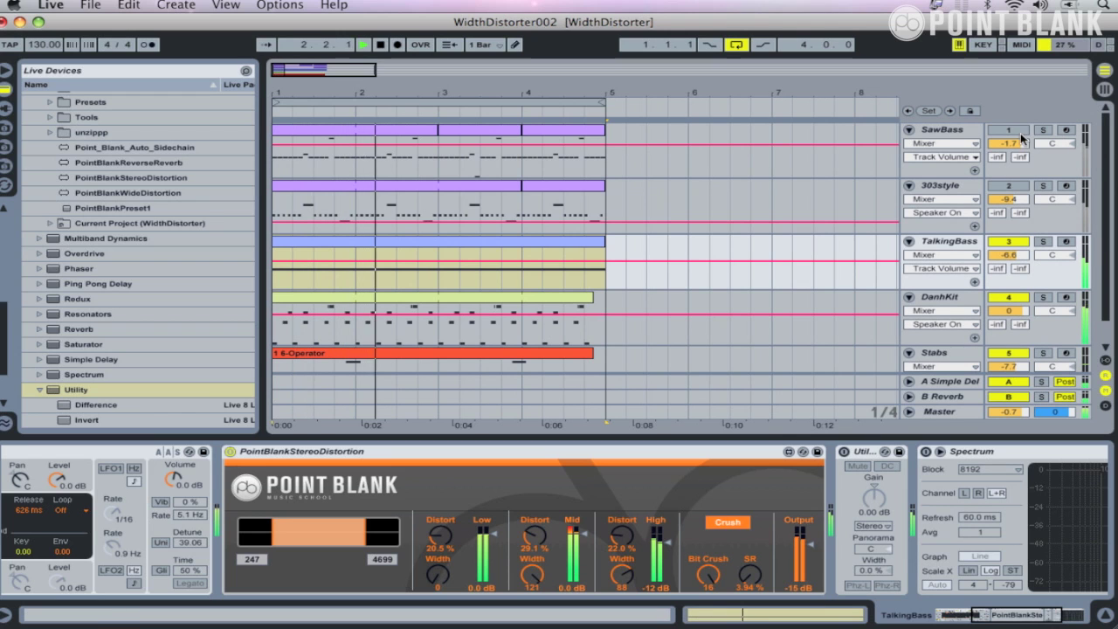
click(1009, 130)
click(1009, 130)
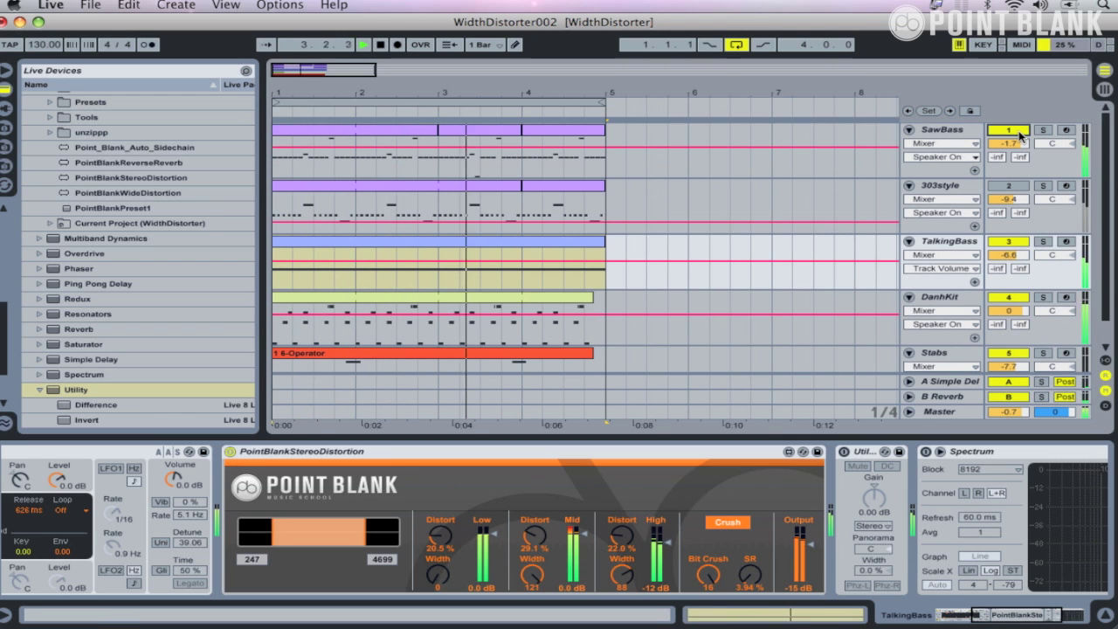